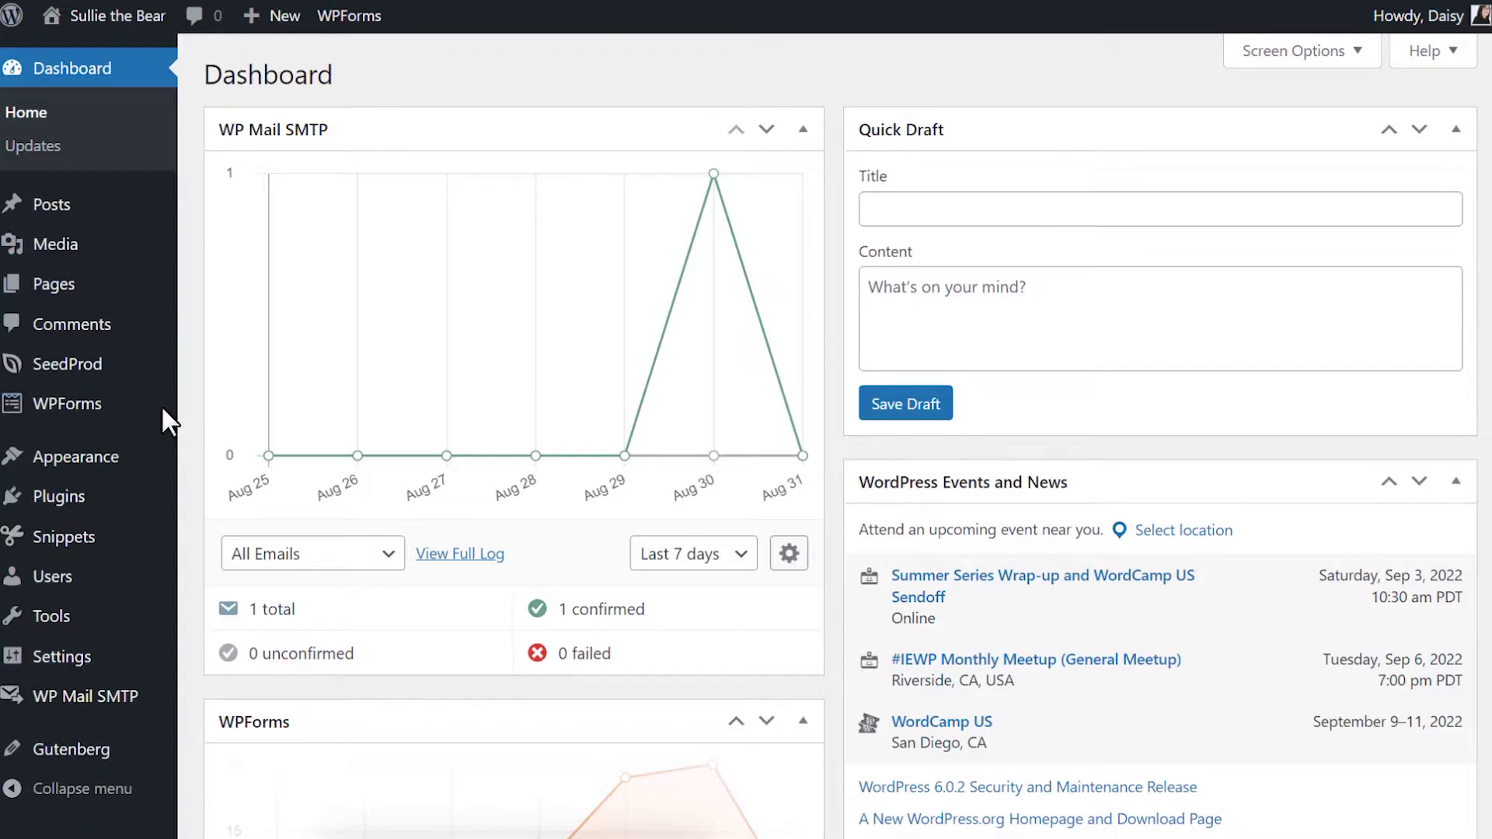
# Install the PayPal Commerce Addon from the WPForms Addons page so it shows Active.
pyautogui.moveTo(129, 412)
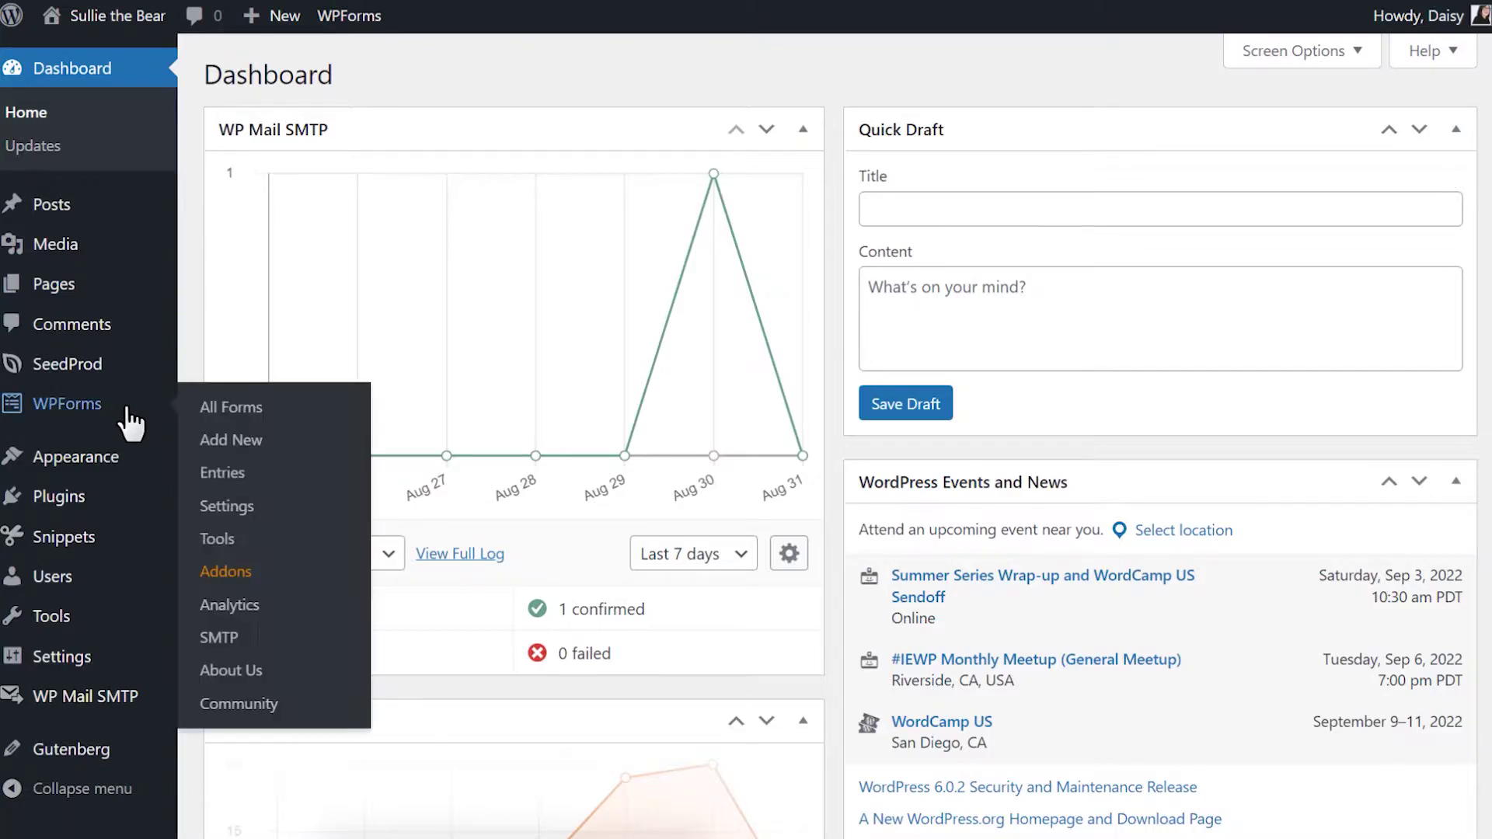
pyautogui.click(220, 575)
pyautogui.scroll(-15, 839, 435)
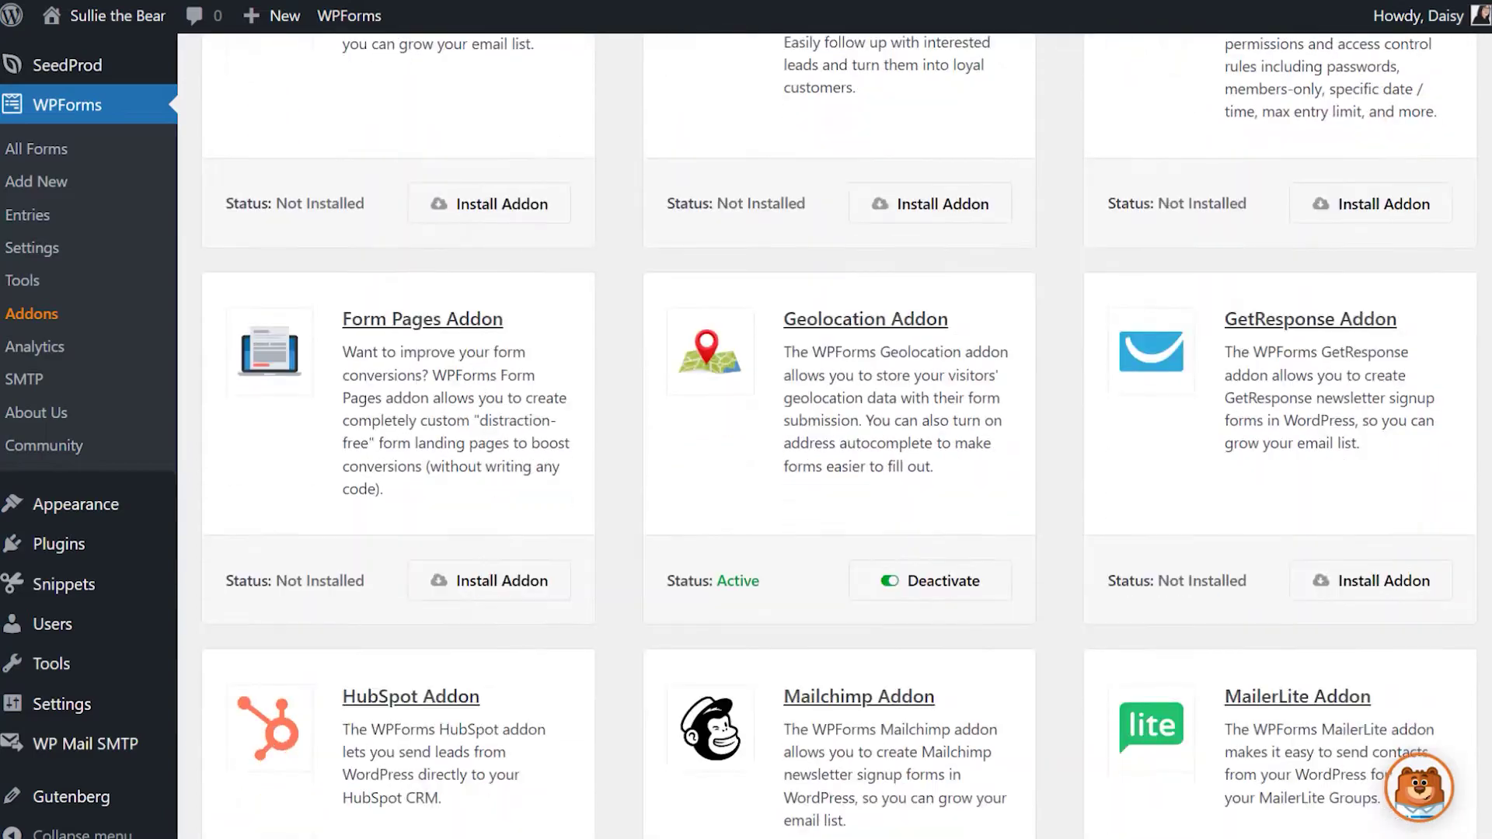
pyautogui.scroll(-1, 1057, 641)
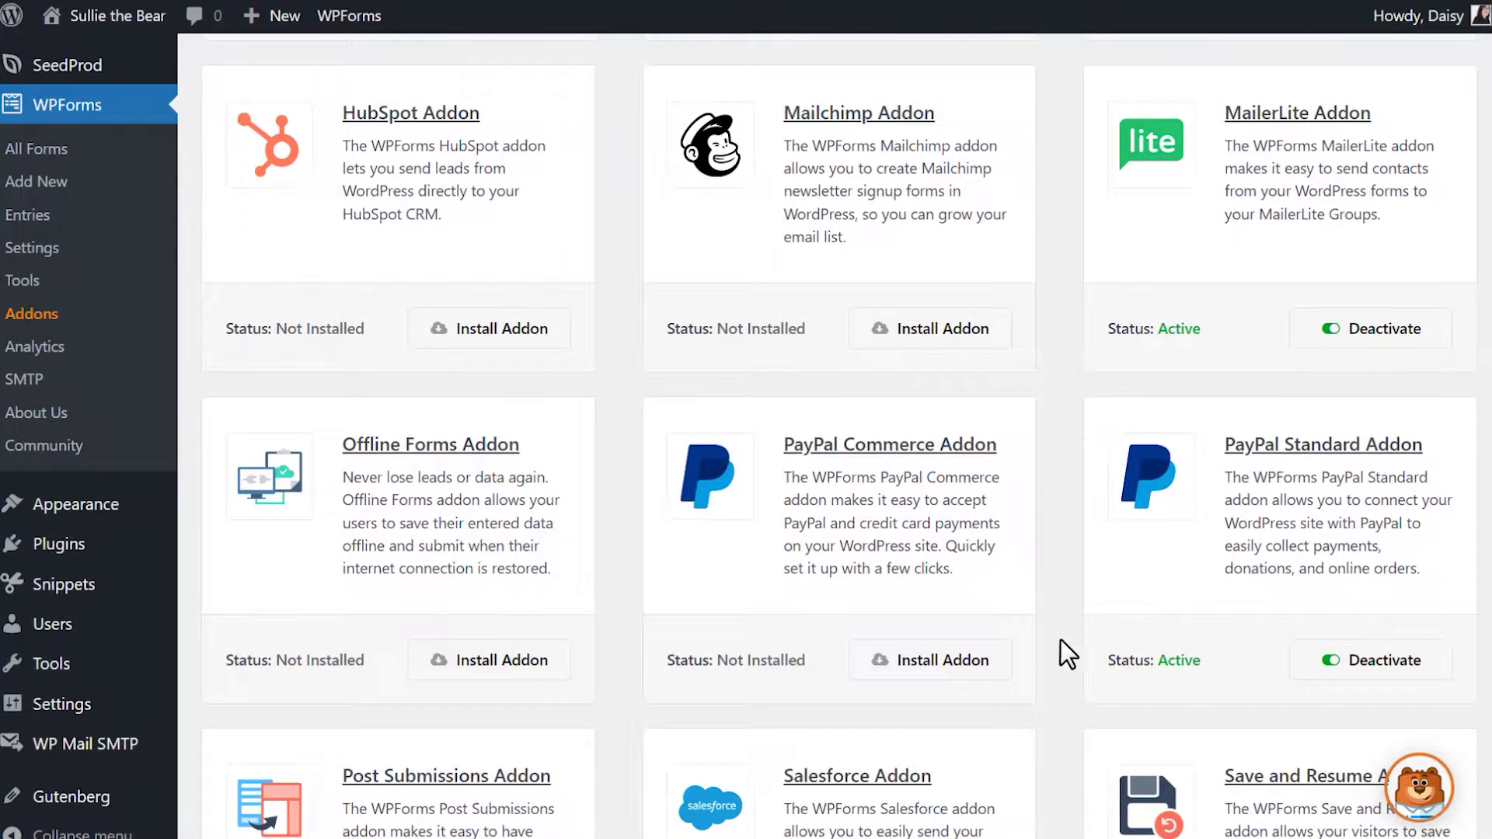
pyautogui.click(1008, 672)
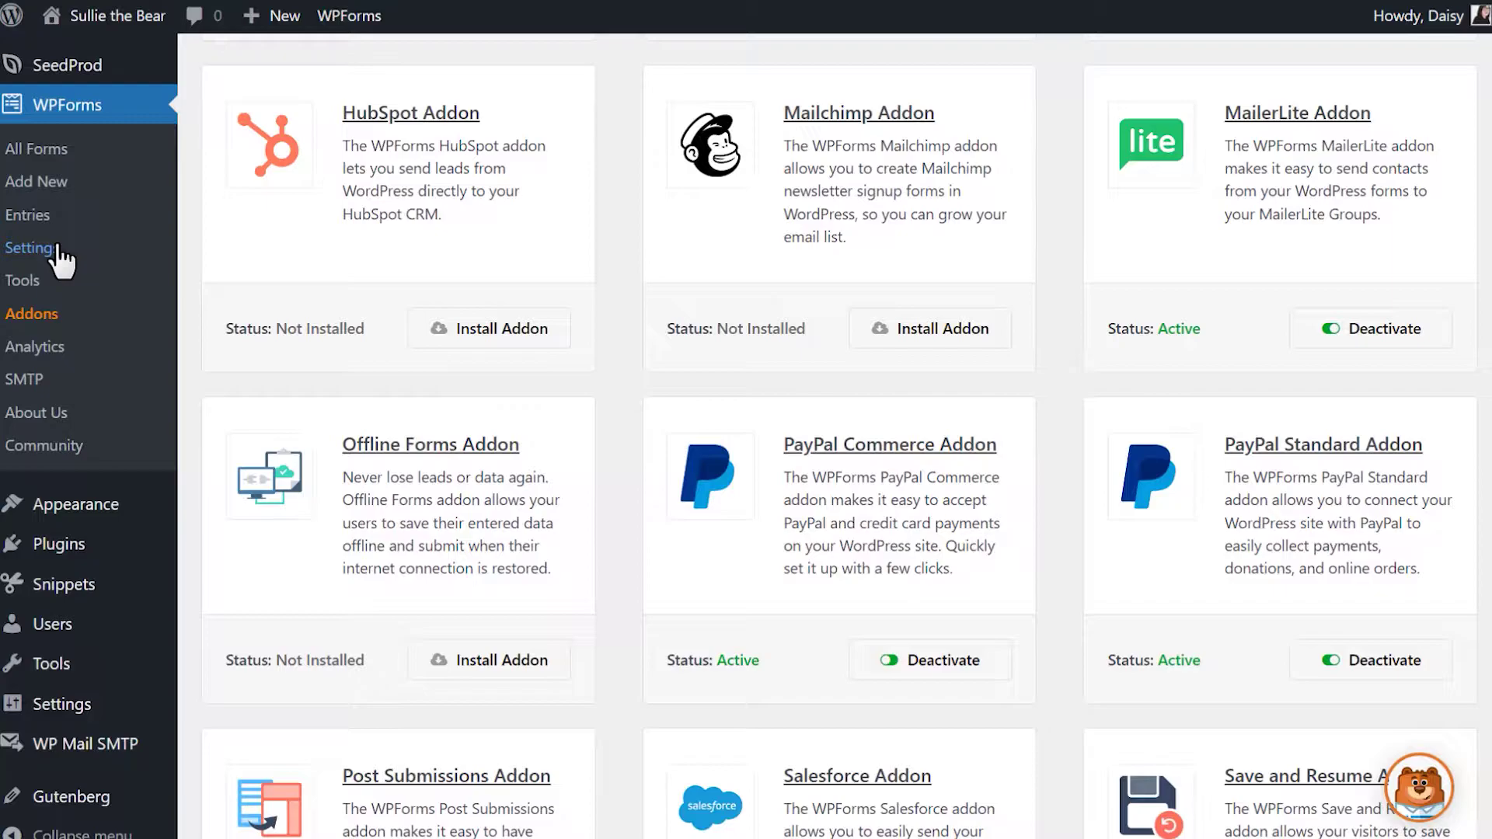
# Open the Payments tab in WPForms Settings and scroll to the PayPal Commerce section.
pyautogui.click(58, 248)
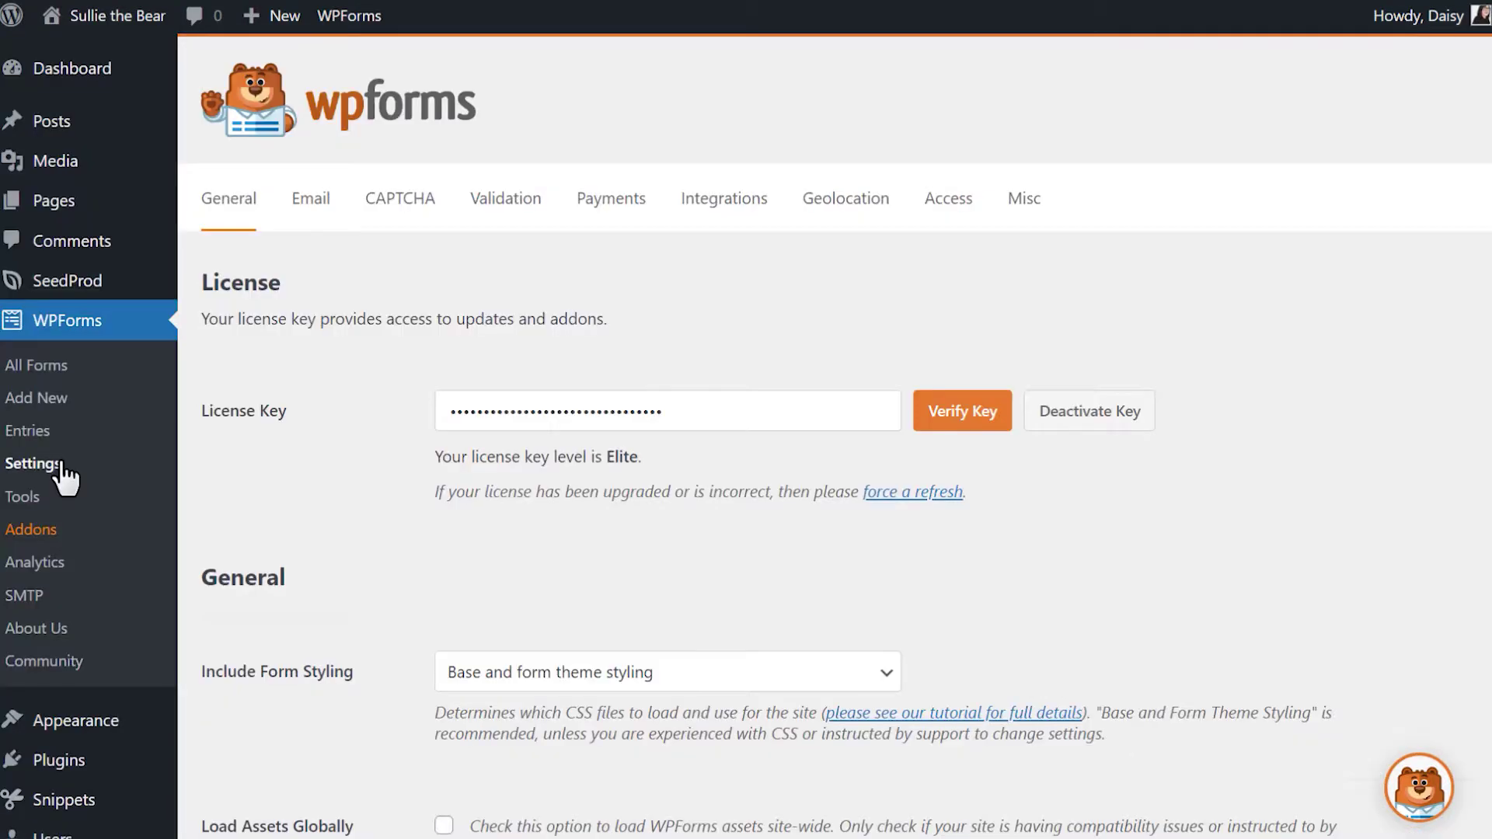
pyautogui.click(605, 214)
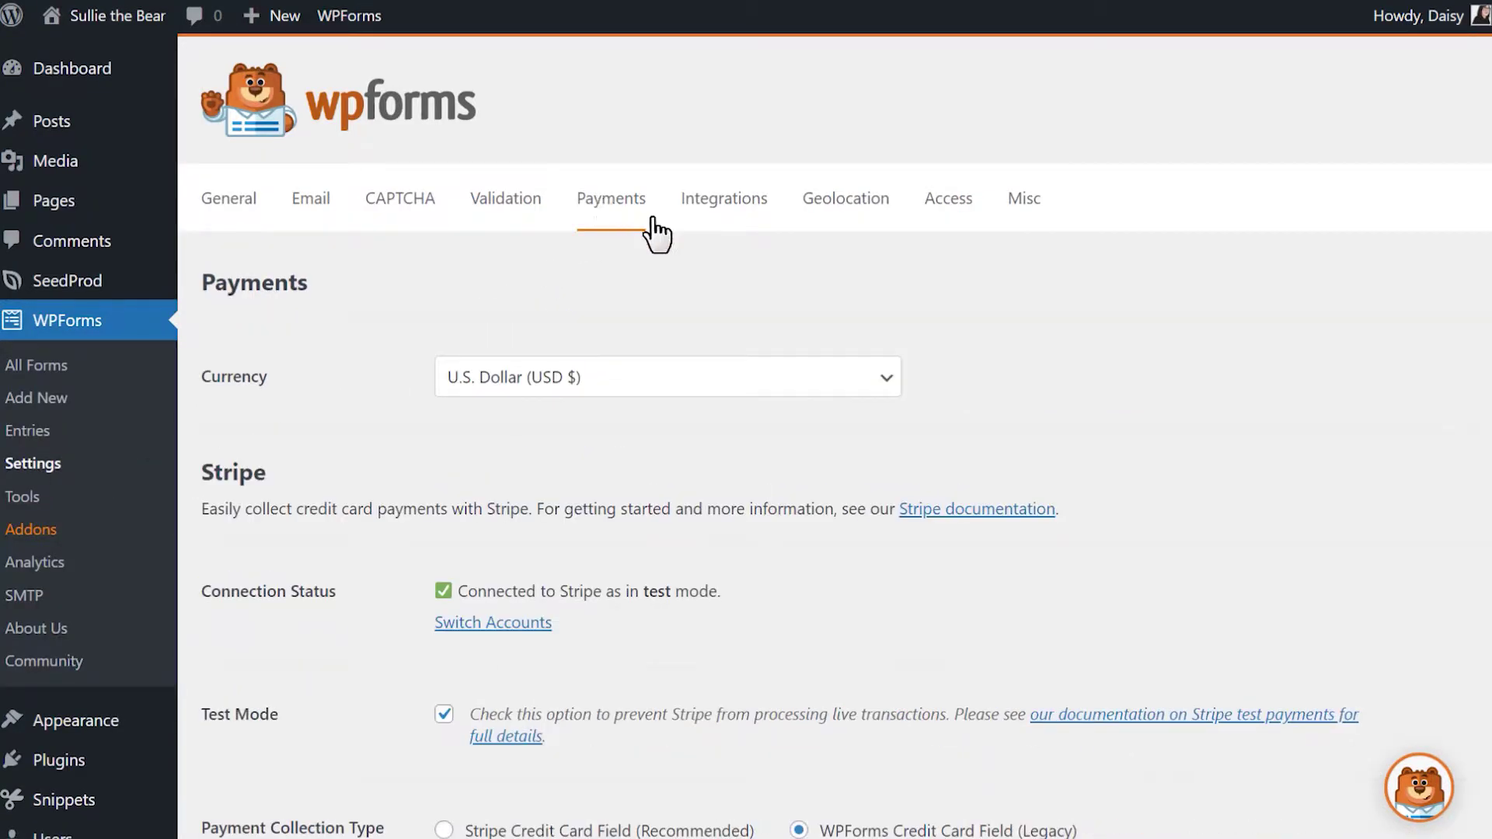
pyautogui.scroll(-8, 835, 436)
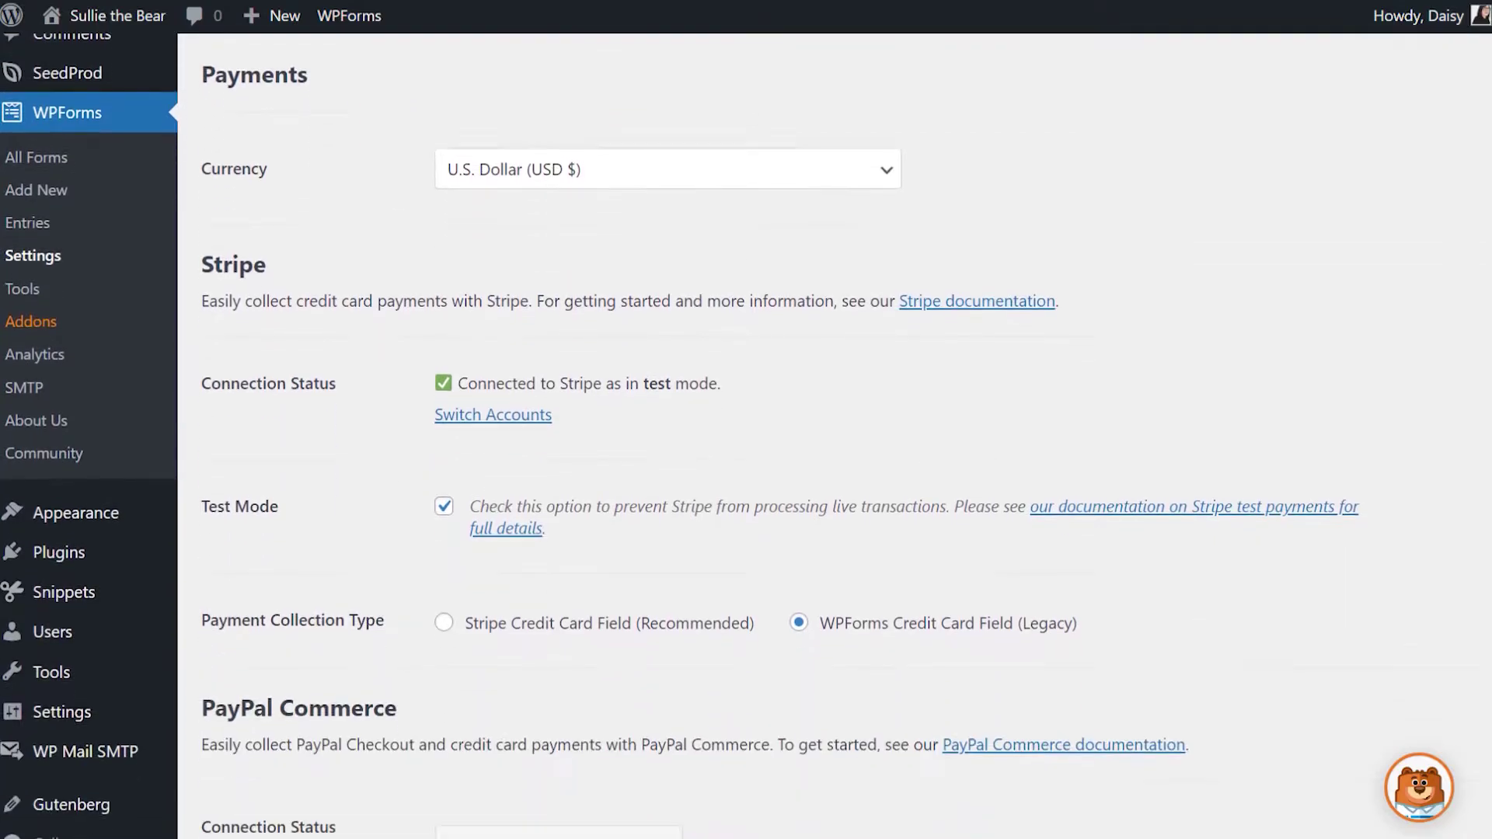
pyautogui.scroll(-1, 834, 436)
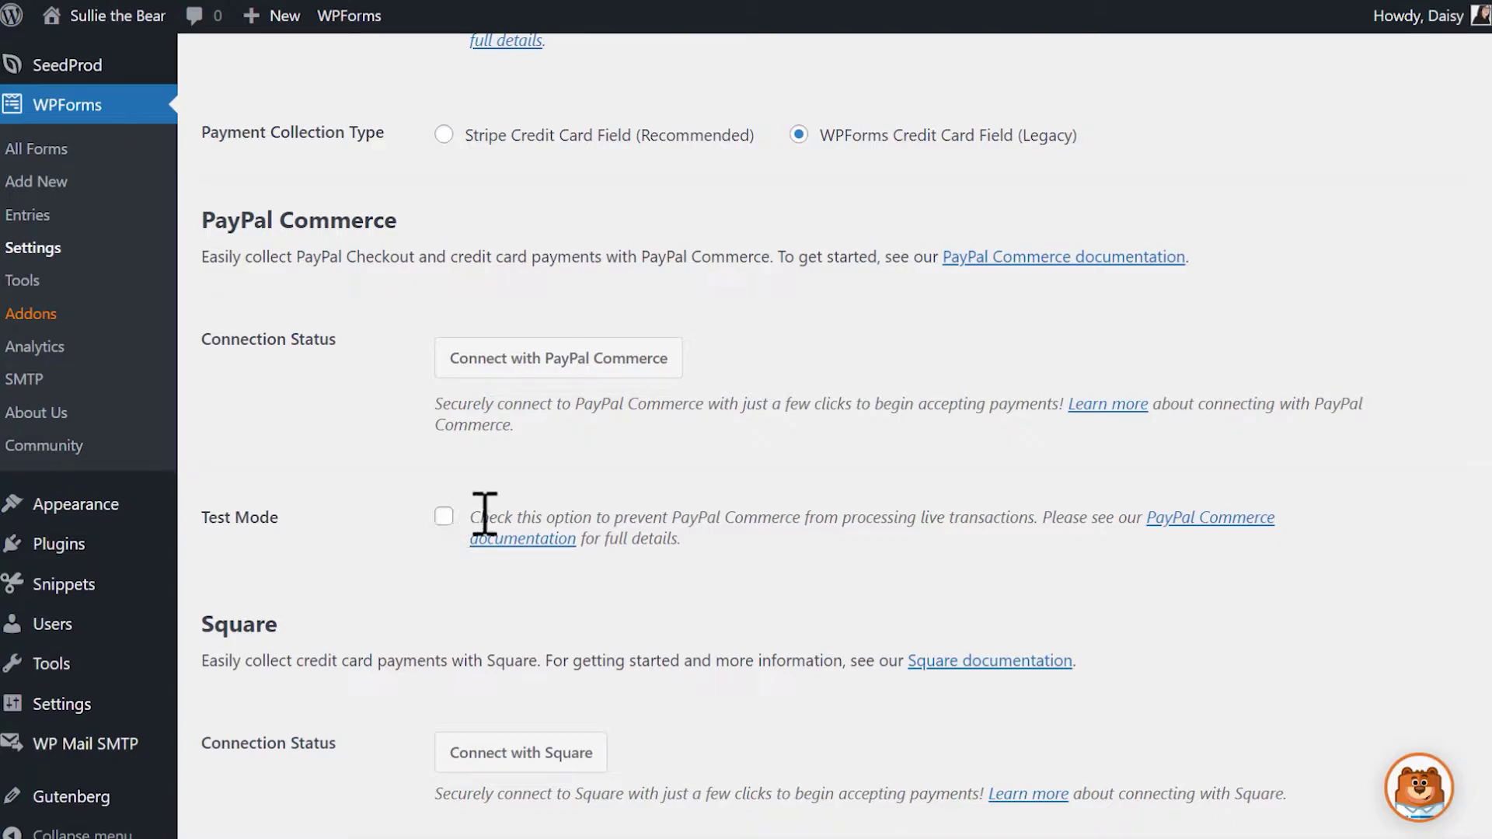
# Start the PayPal Commerce connection and enter the PayPal account e-mail.
pyautogui.click(669, 366)
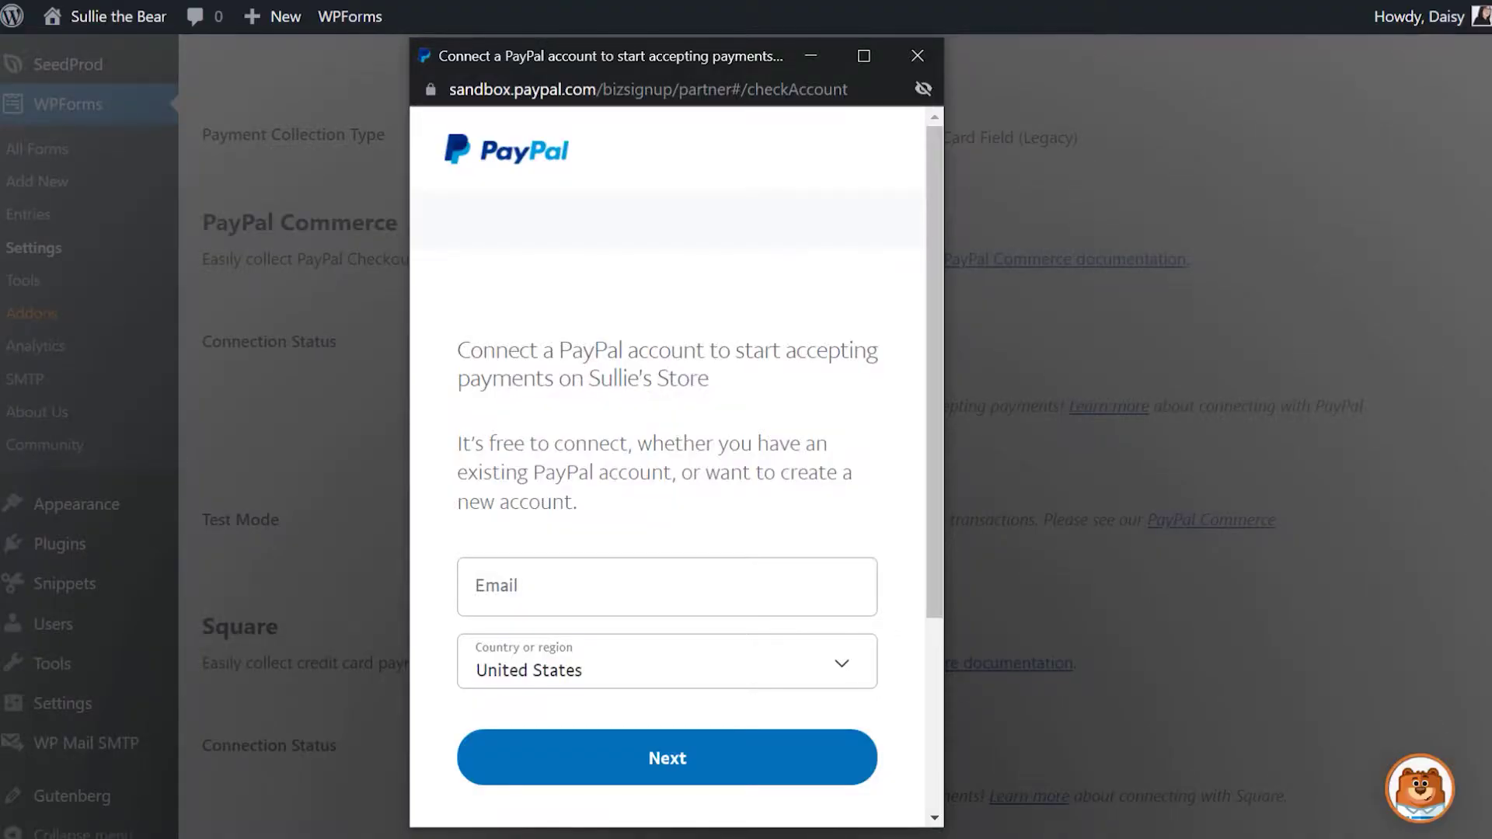
pyautogui.click(777, 594)
pyautogui.hotkey('ctrl', 'v')
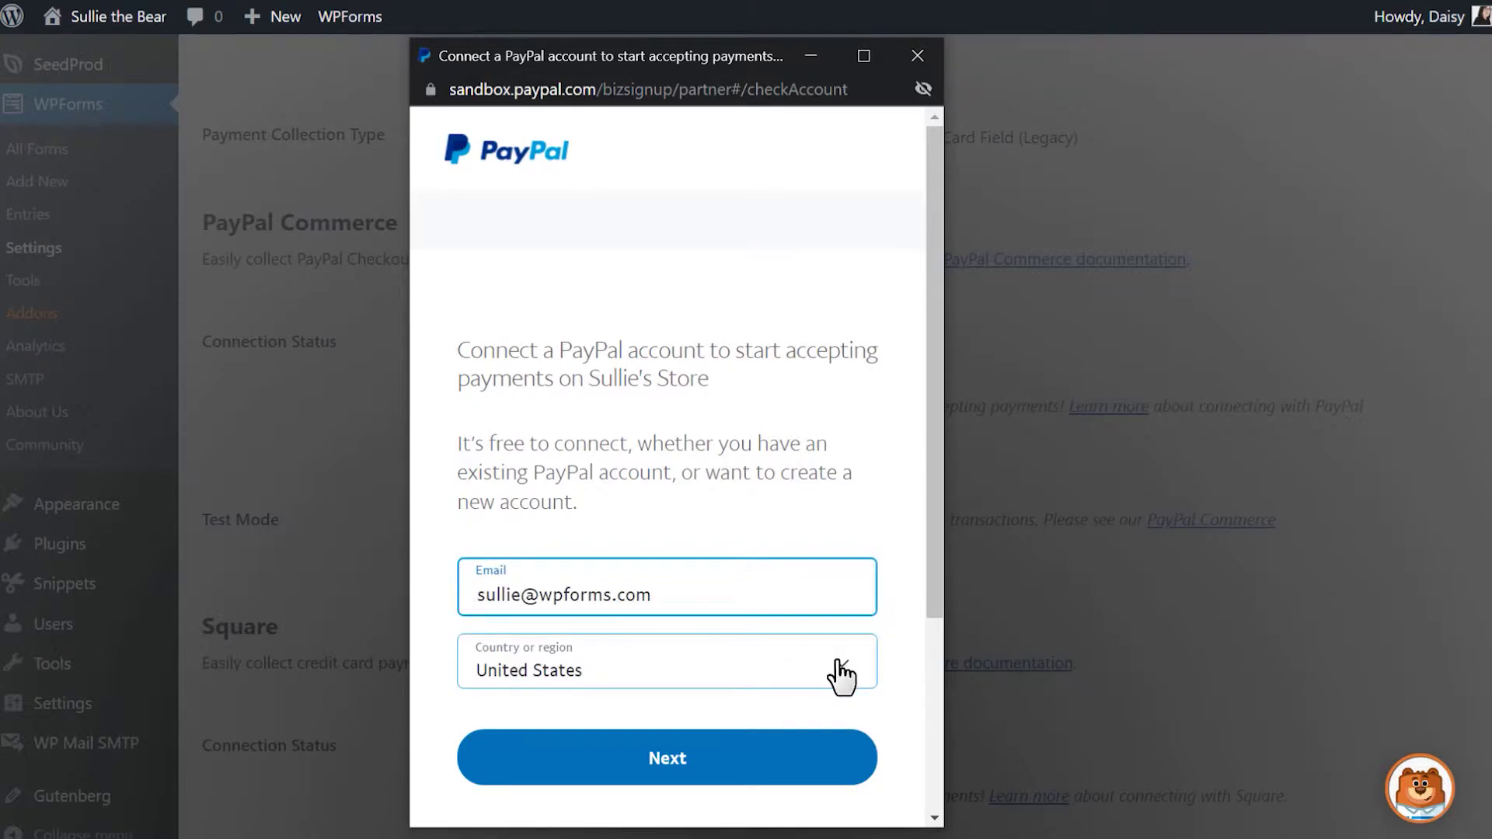
pyautogui.click(794, 758)
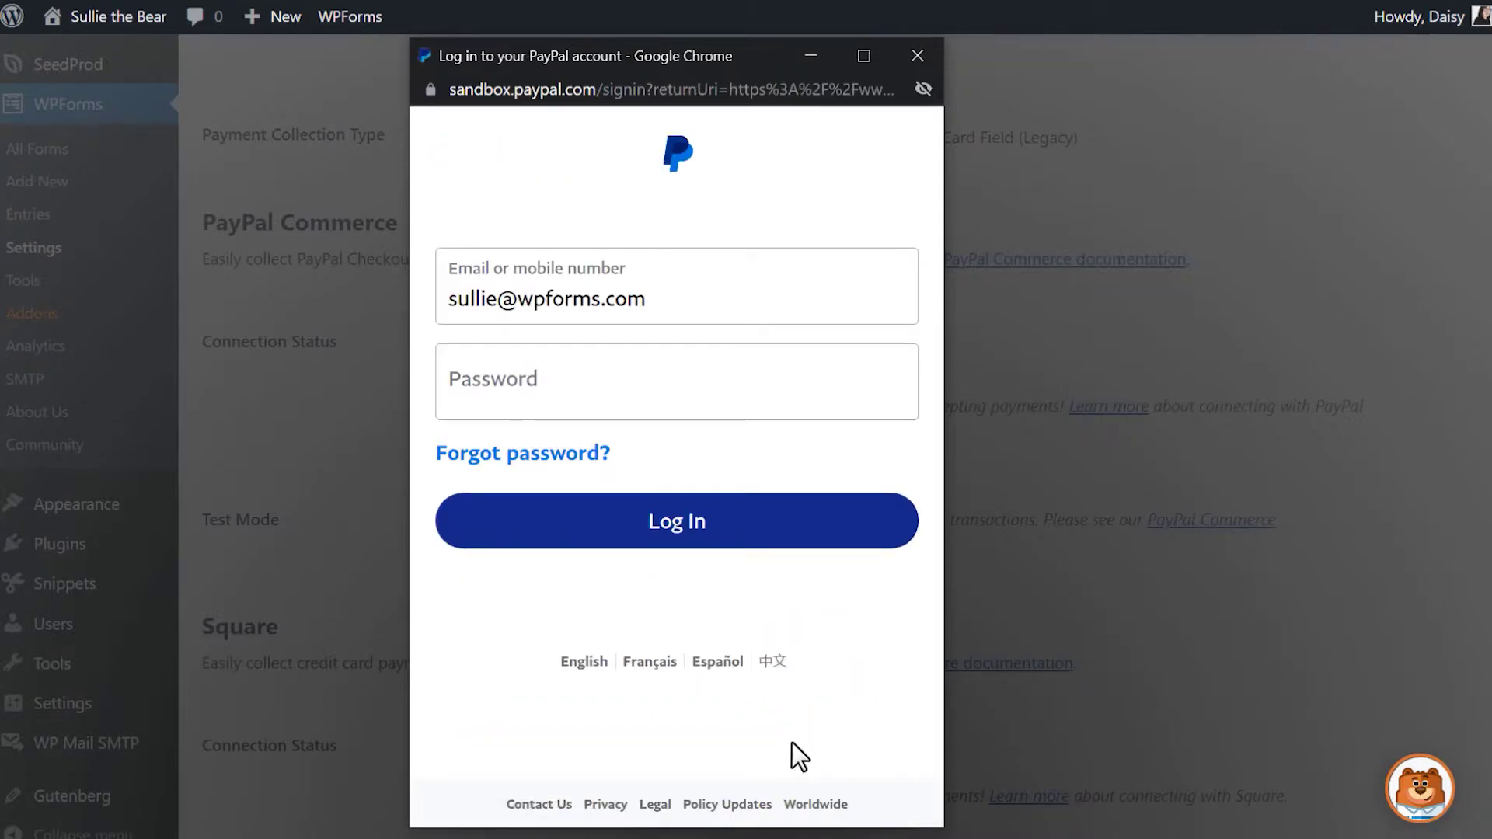
# Log in with the account password and agree to connect PayPal to WPForms.
pyautogui.click(710, 403)
pyautogui.write('•••')
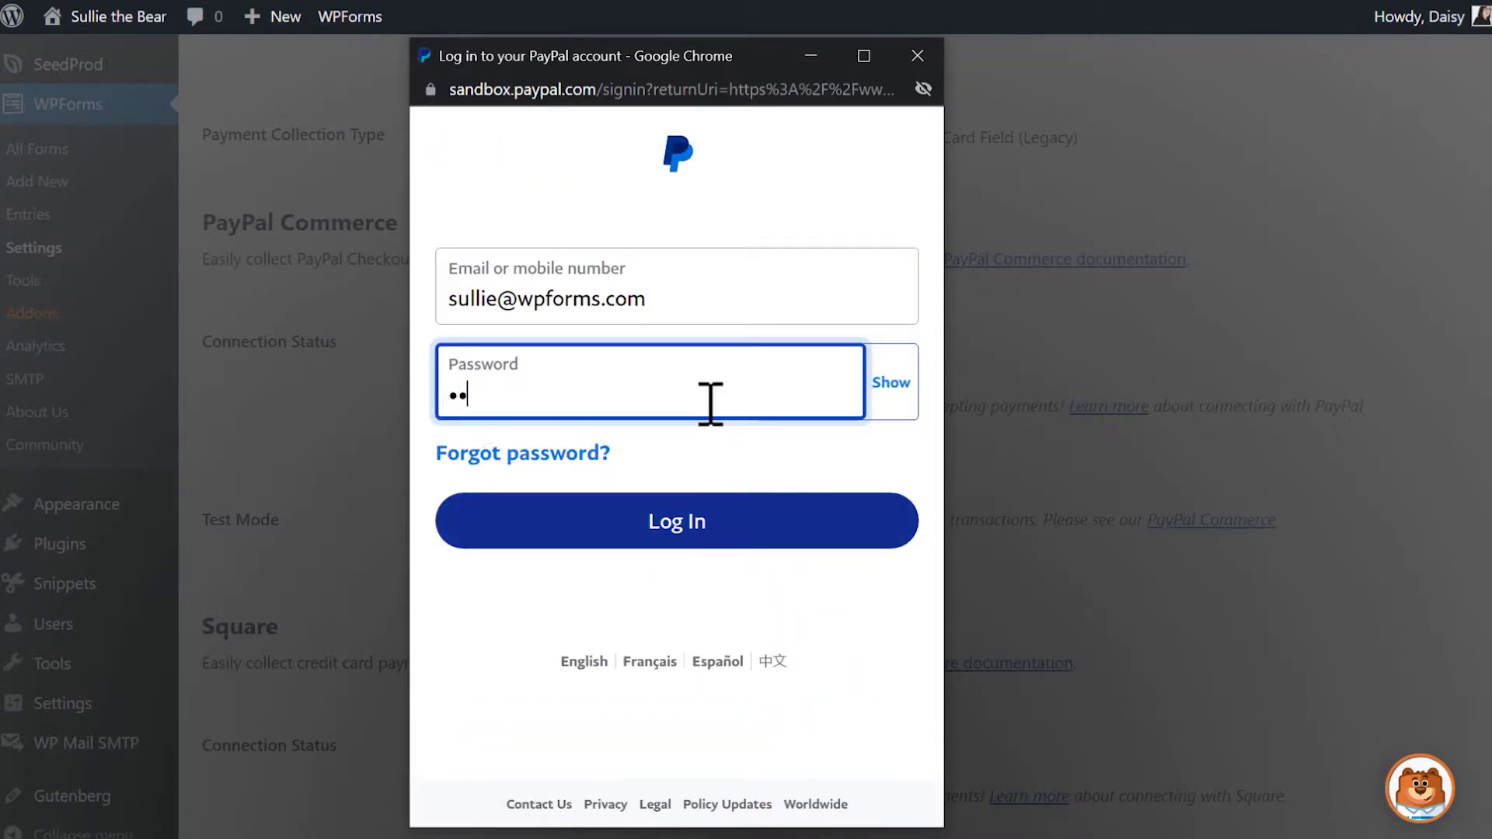
pyautogui.write('•••••••')
pyautogui.click(731, 523)
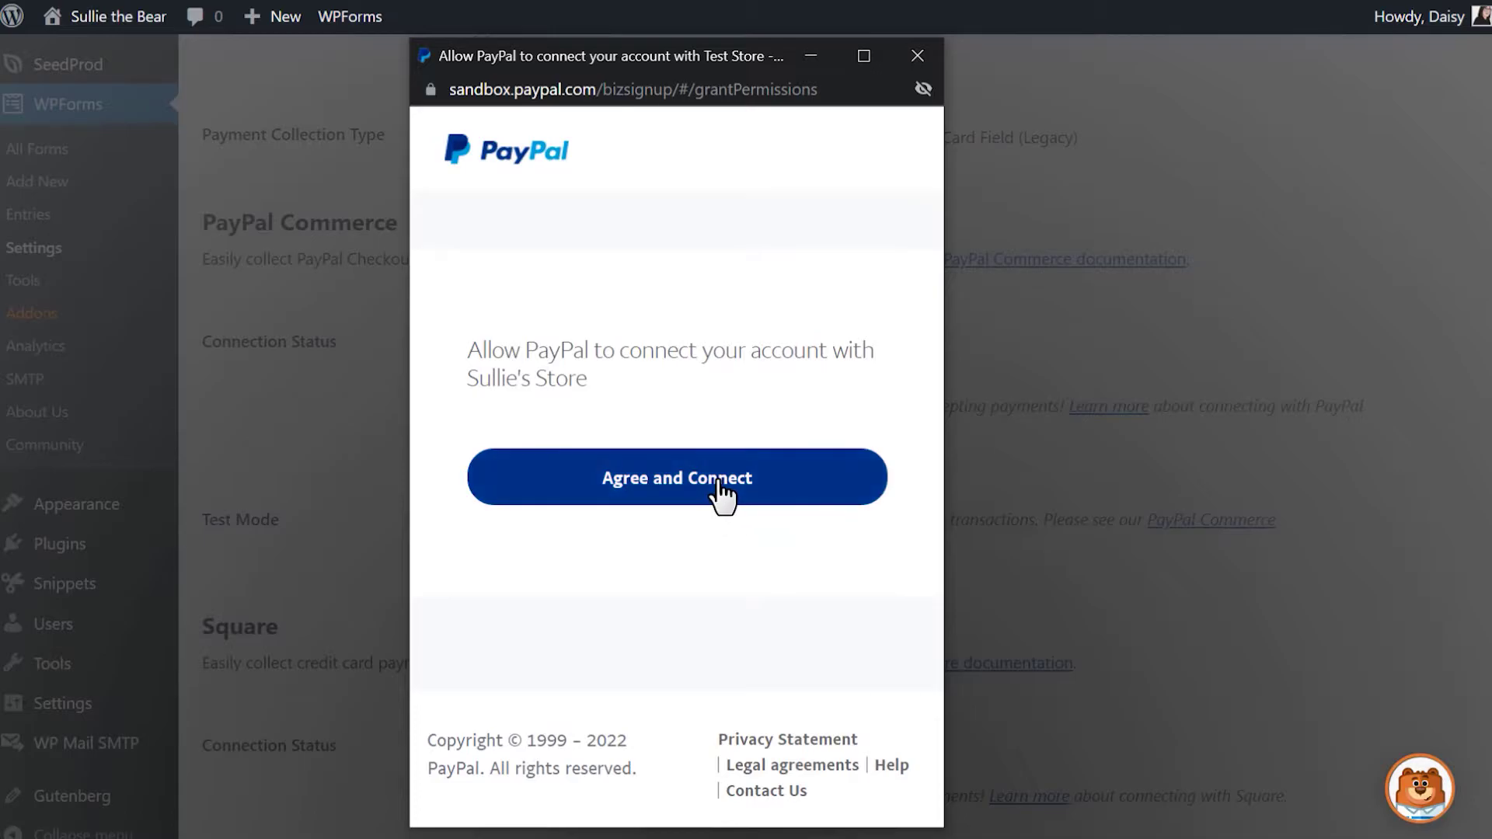
pyautogui.click(720, 482)
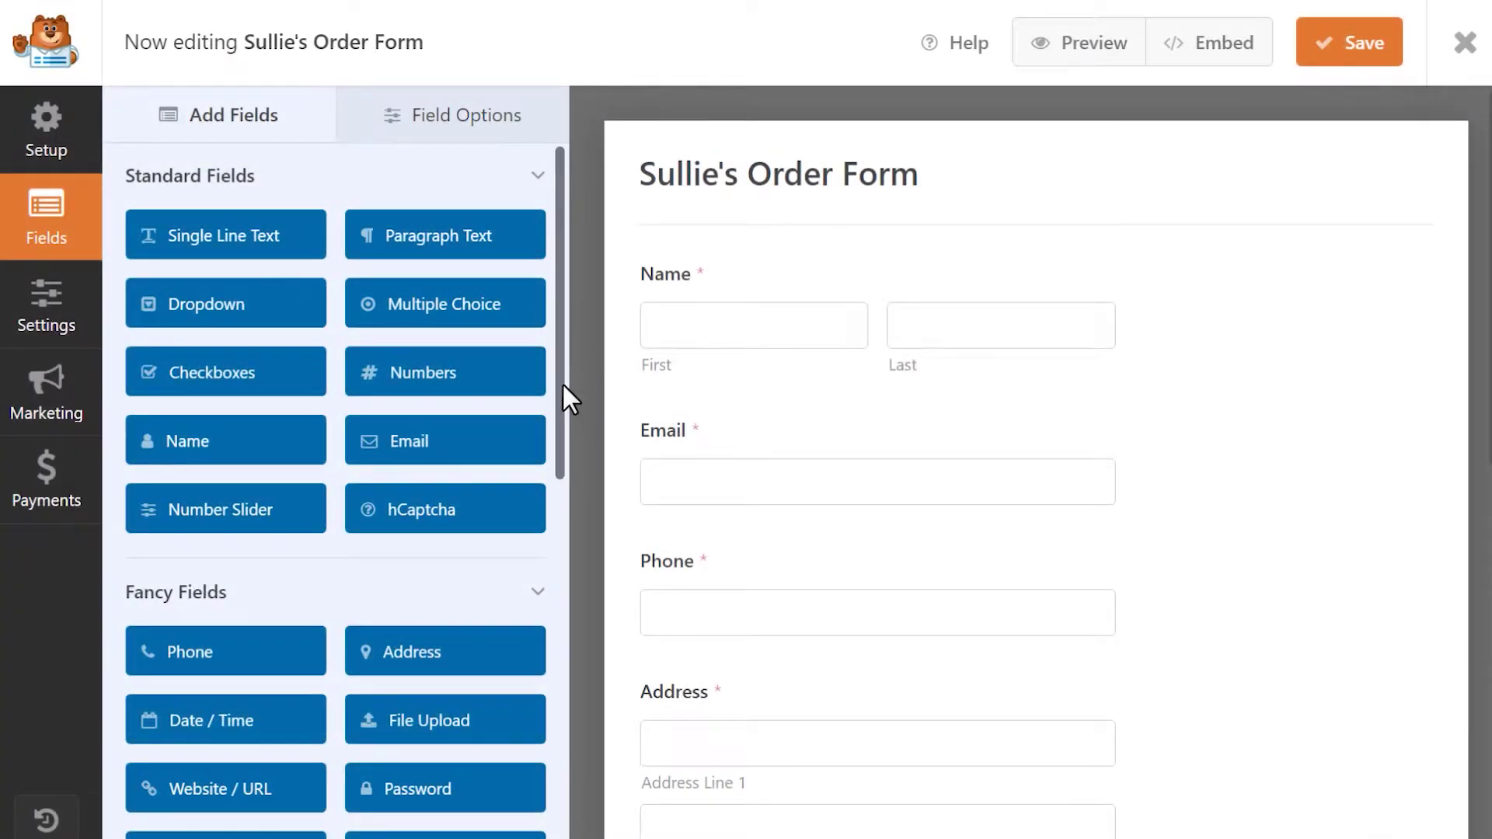
# Drag the PayPal Commerce payment field into Sullie's Order Form and dismiss the Heads up! notice.
pyautogui.moveTo(562, 383); pyautogui.dragTo(563, 793)
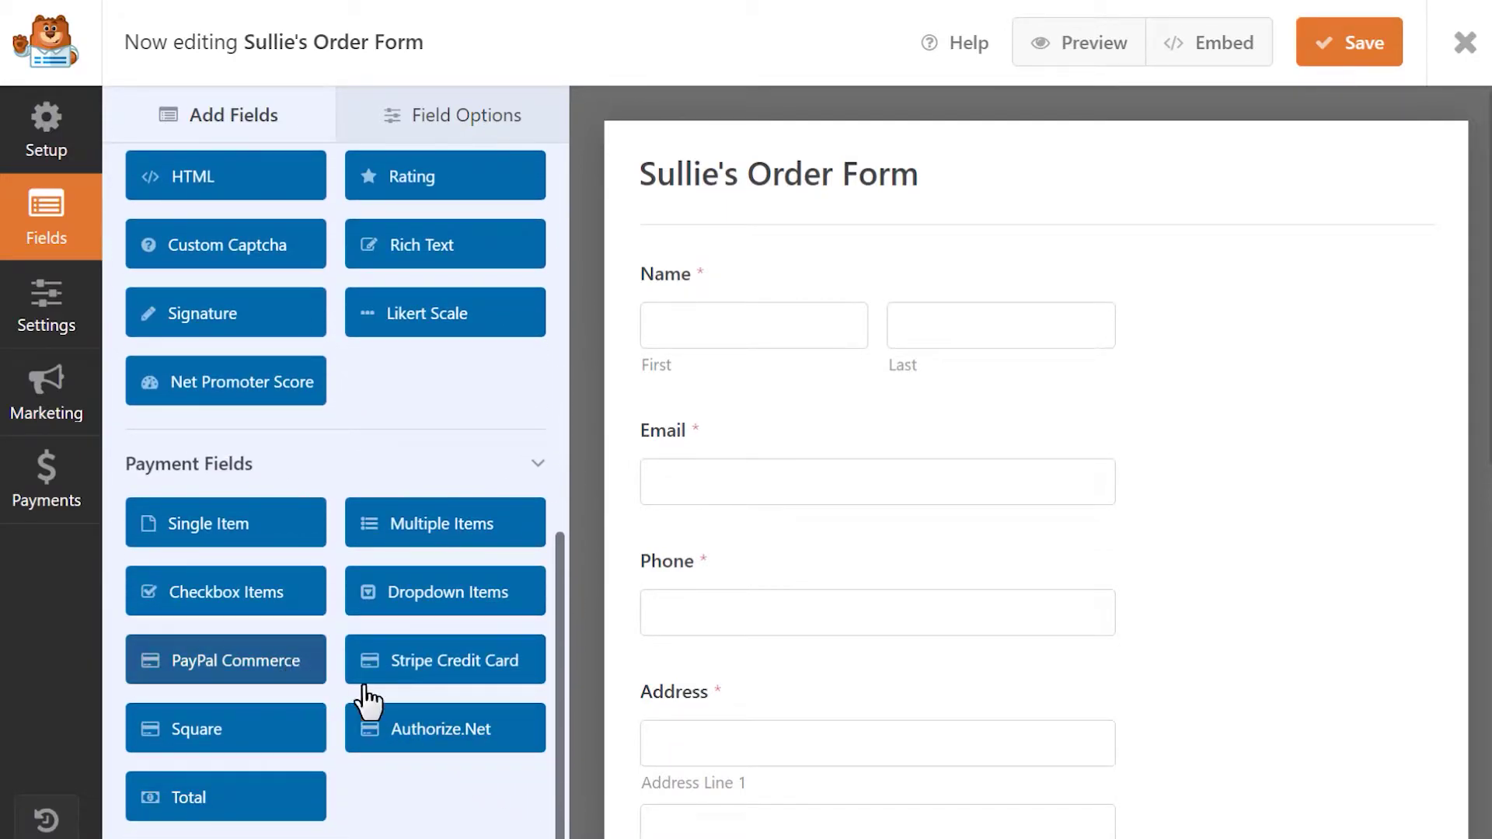
pyautogui.moveTo(390, 692); pyautogui.dragTo(796, 576)
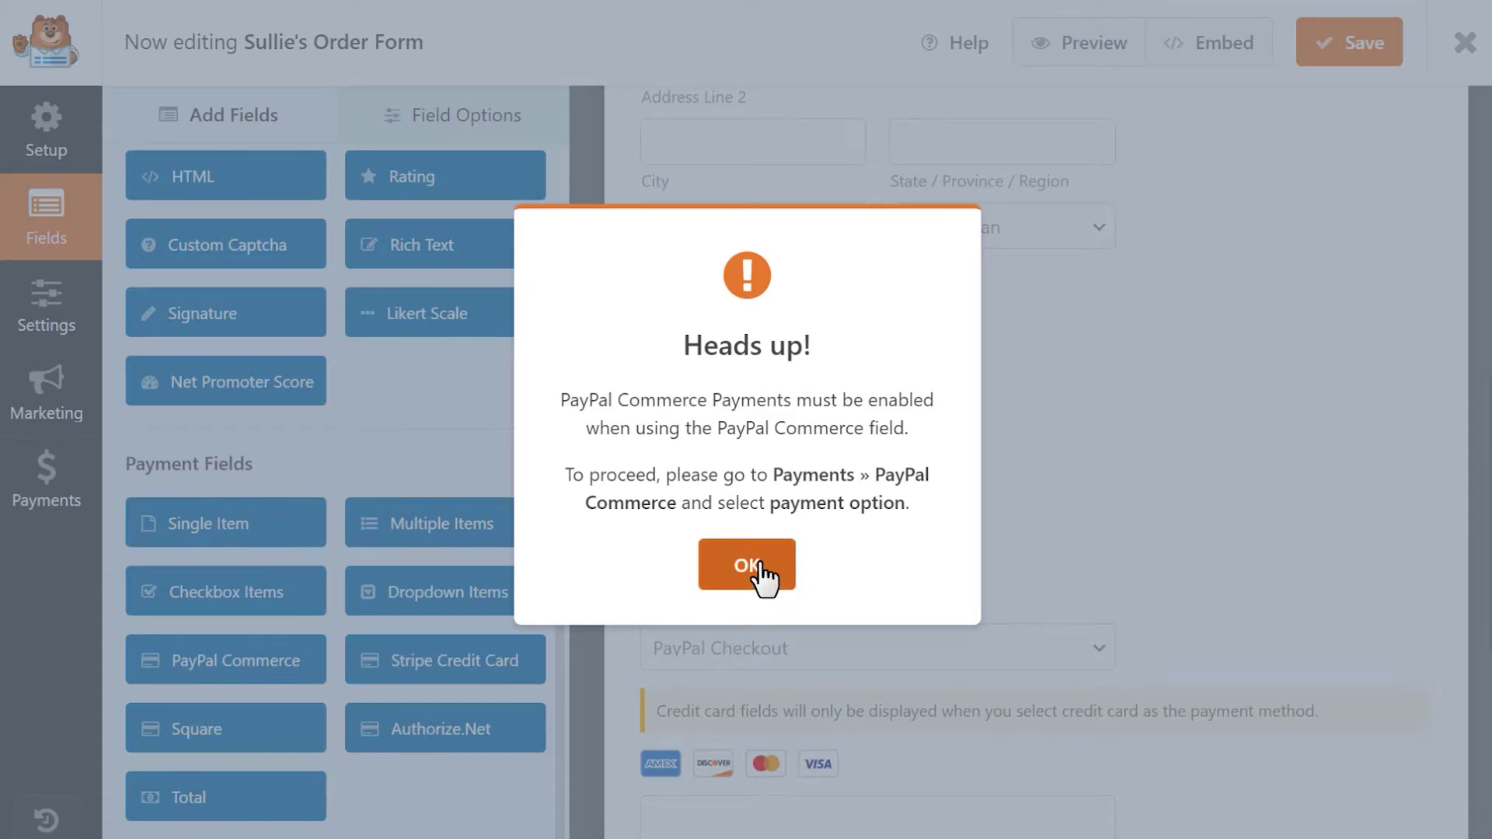
pyautogui.click(763, 566)
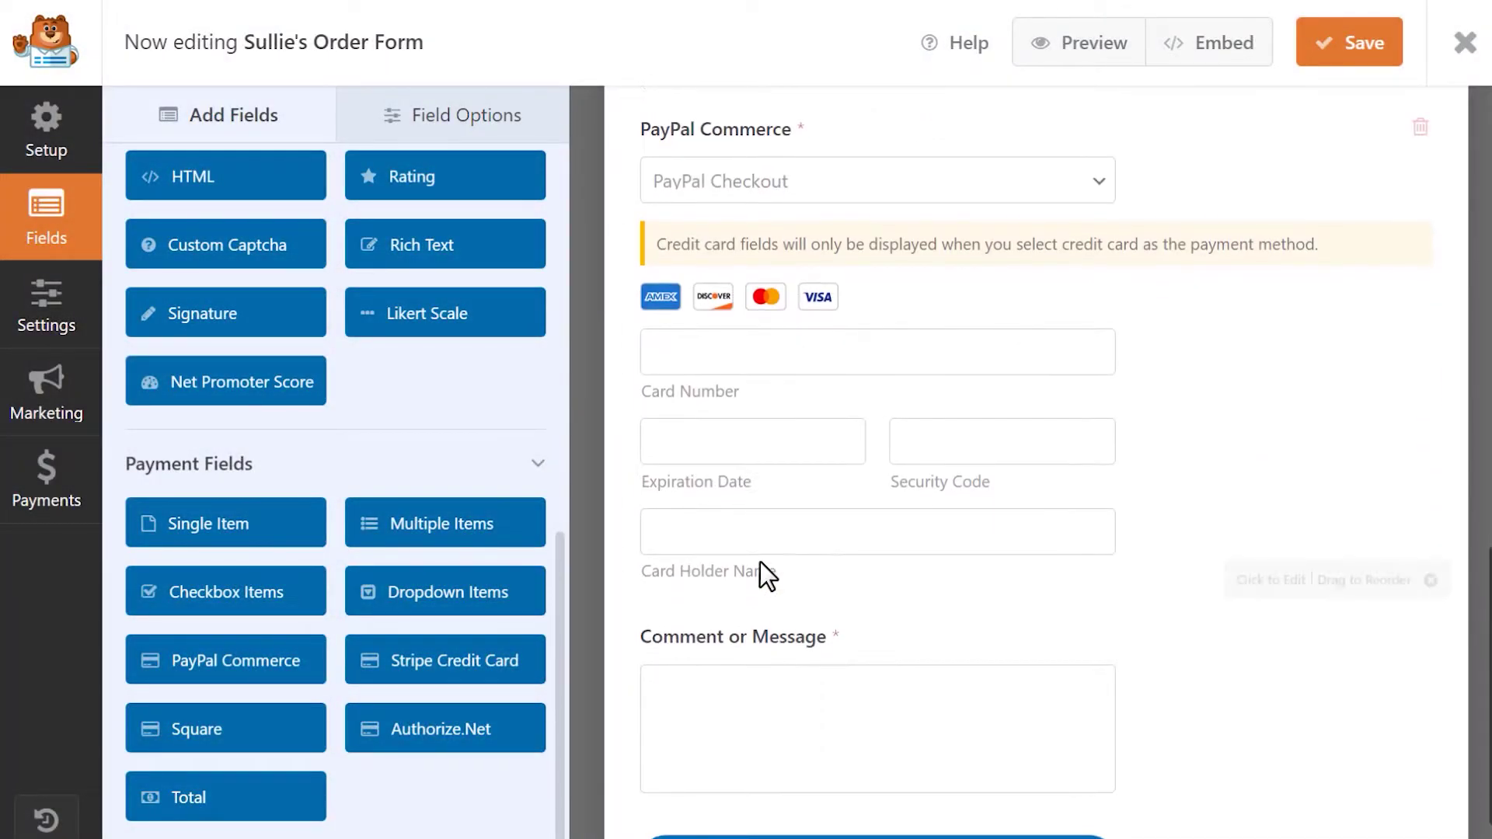
pyautogui.click(905, 309)
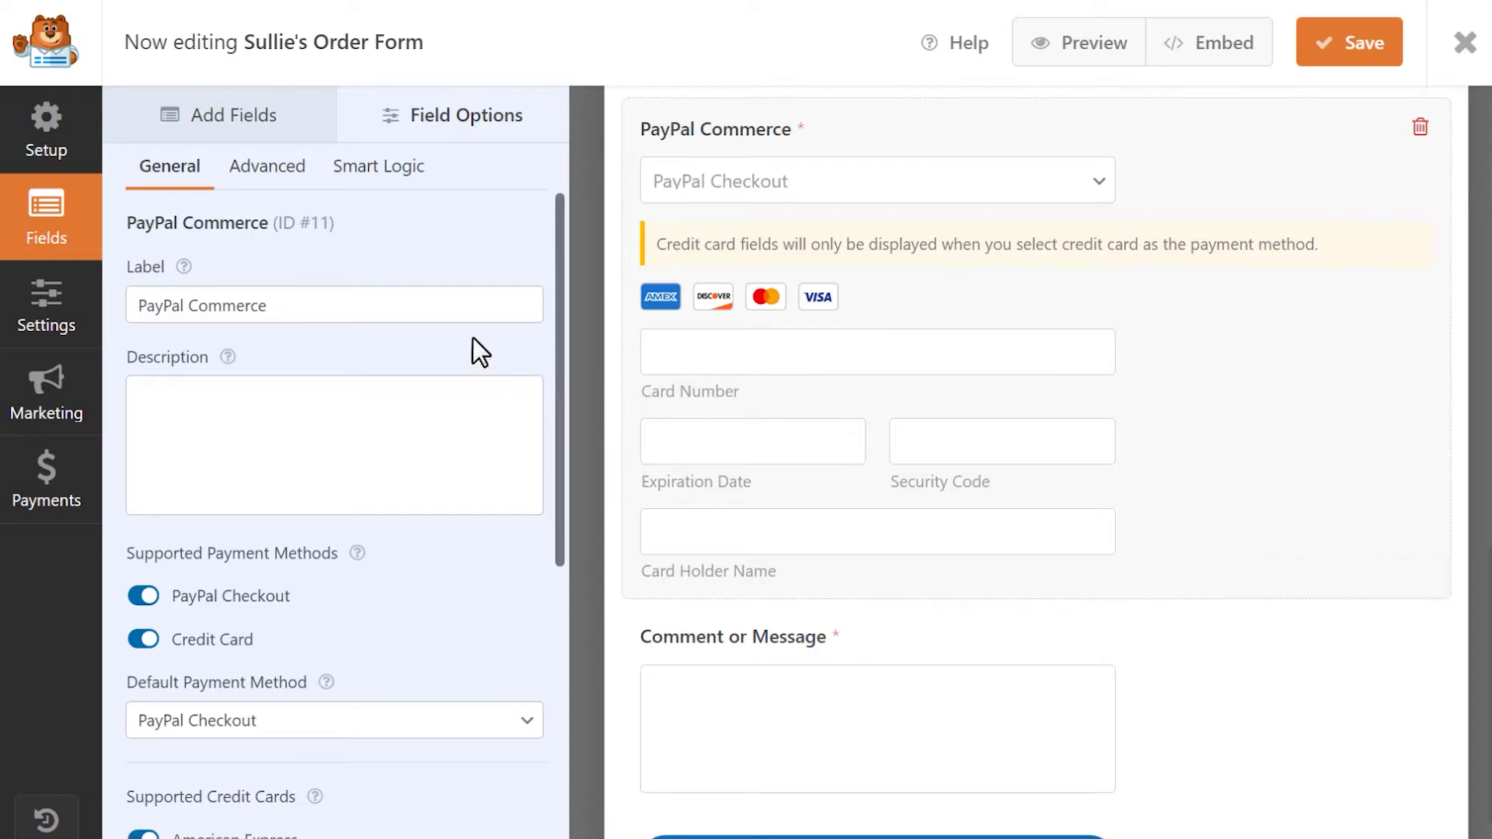
pyautogui.click(450, 302)
pyautogui.click(410, 421)
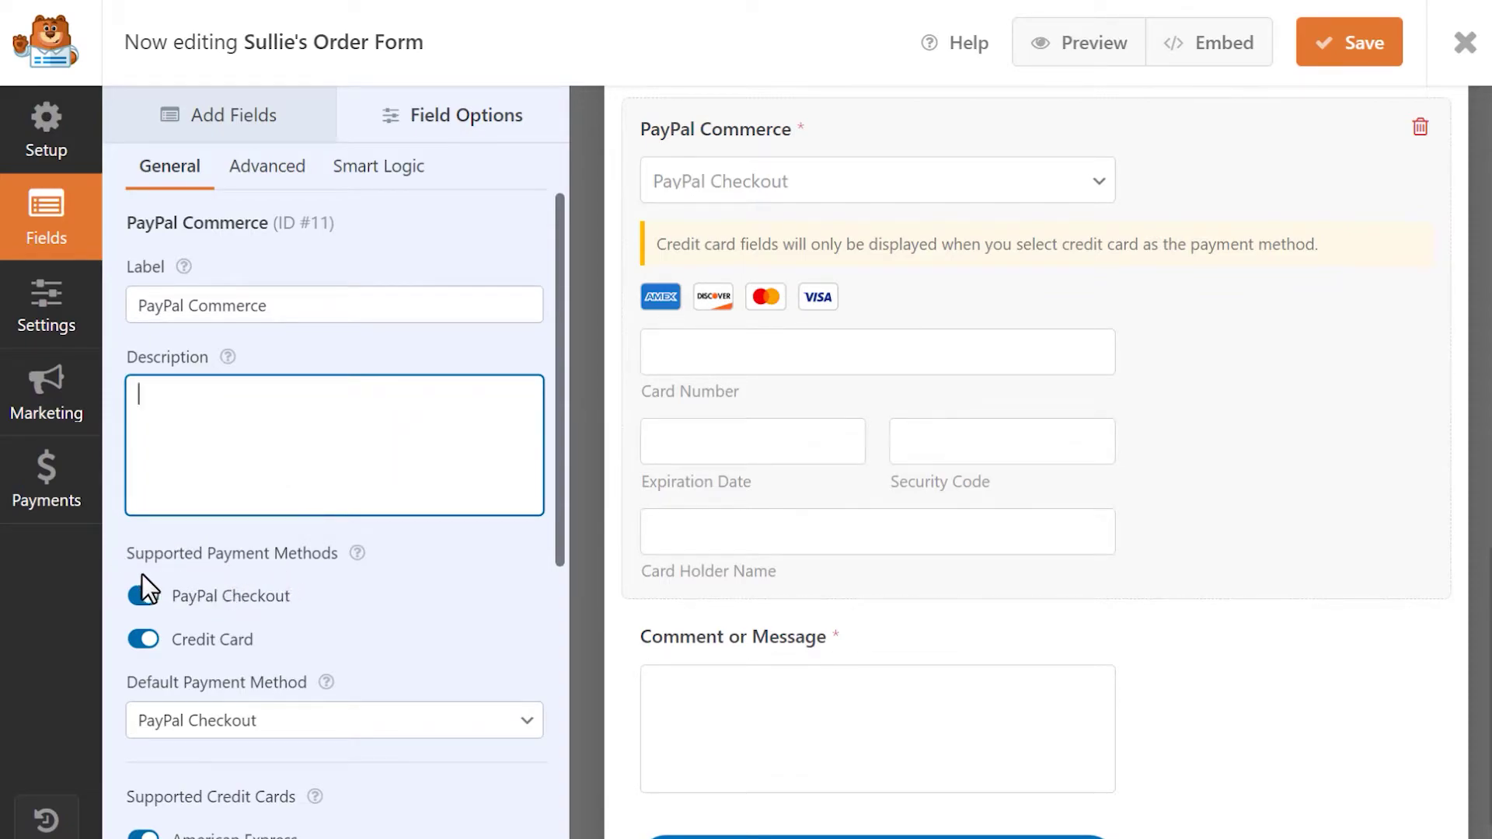
pyautogui.click(143, 596)
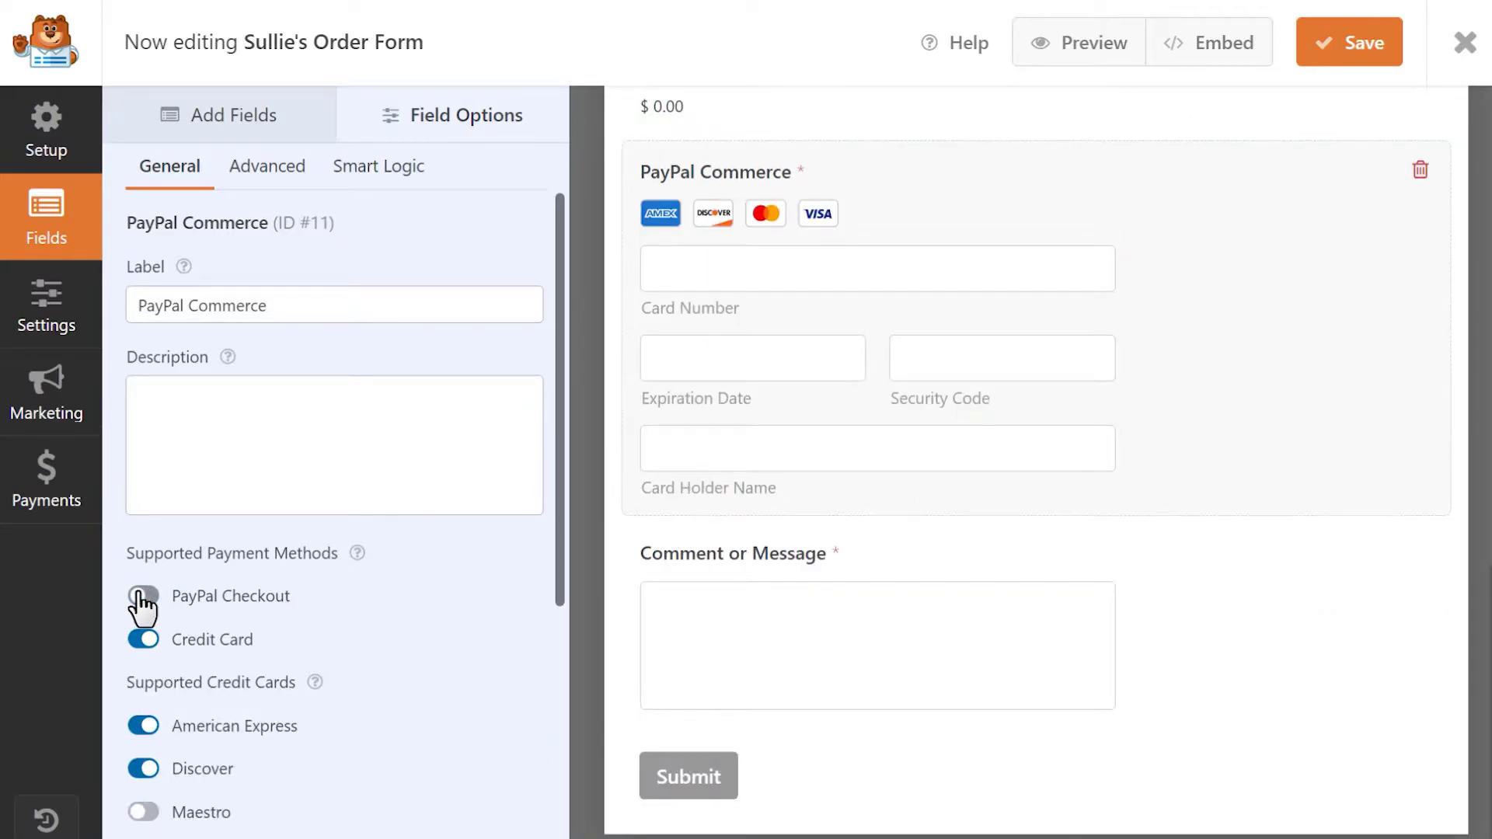
pyautogui.click(143, 596)
pyautogui.click(143, 638)
pyautogui.click(143, 639)
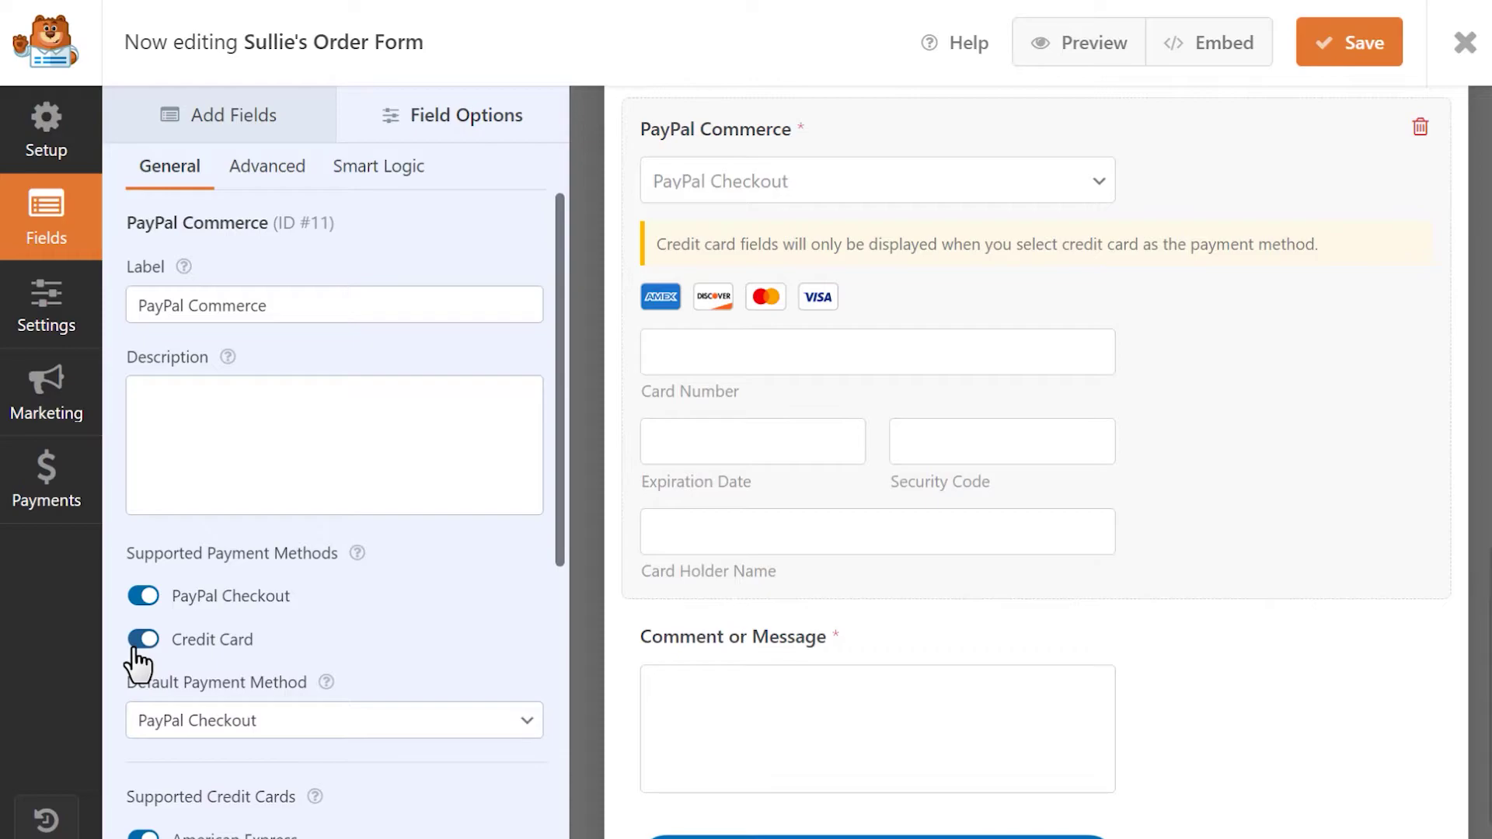
pyautogui.scroll(-3, 134, 654)
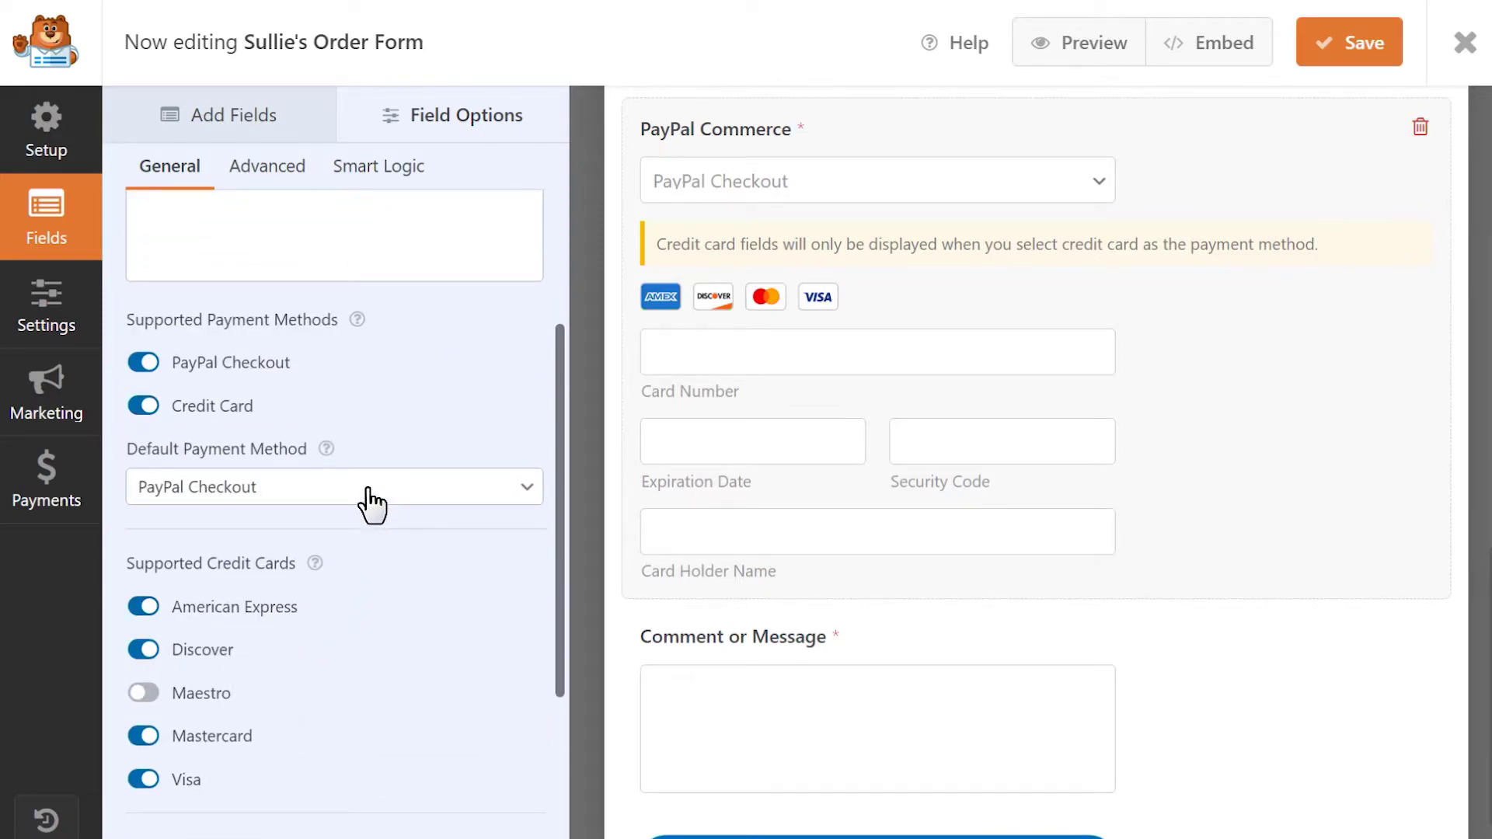
pyautogui.click(372, 503)
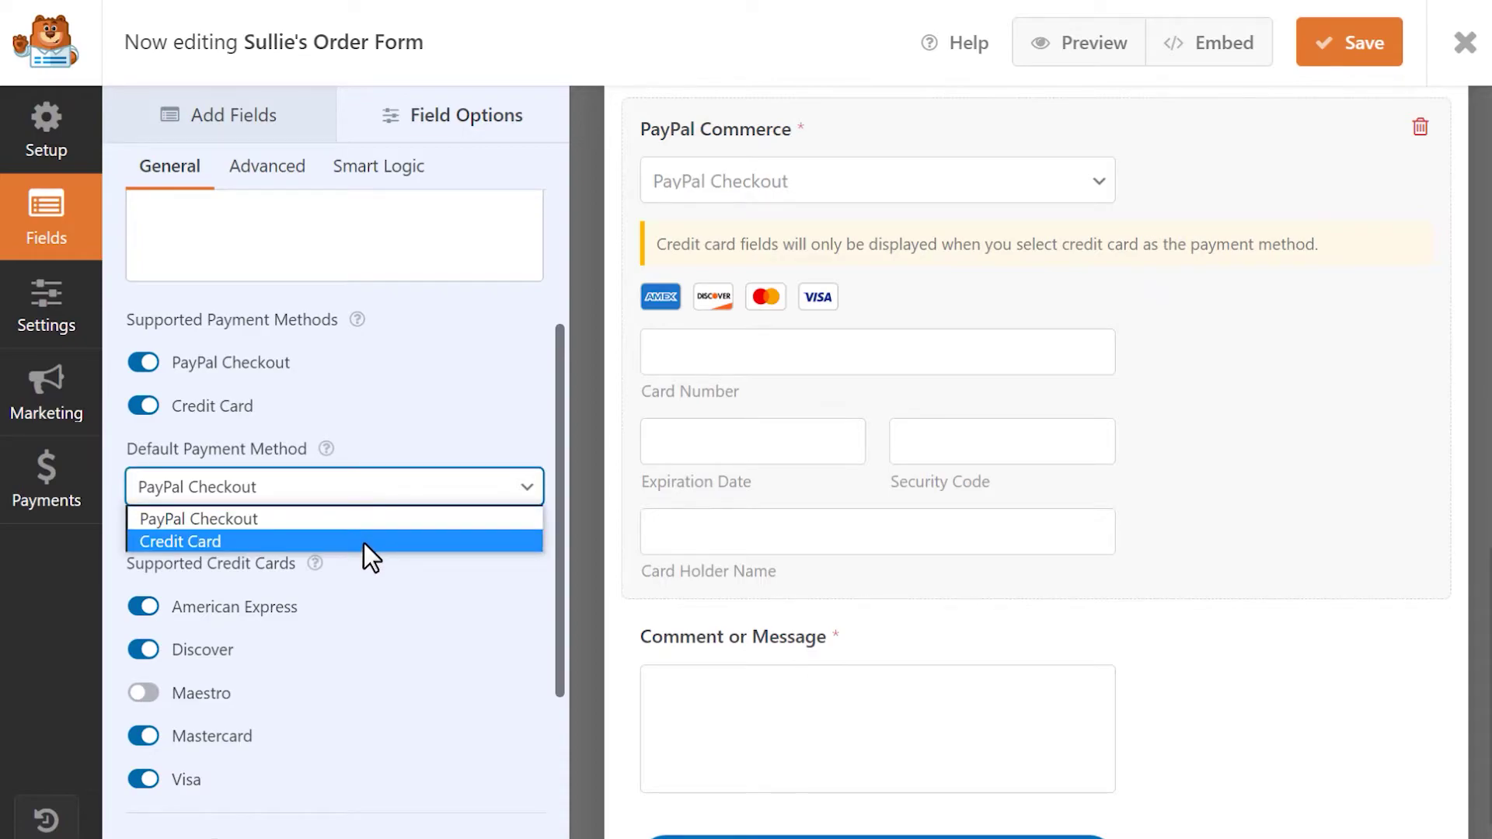
pyautogui.click(362, 520)
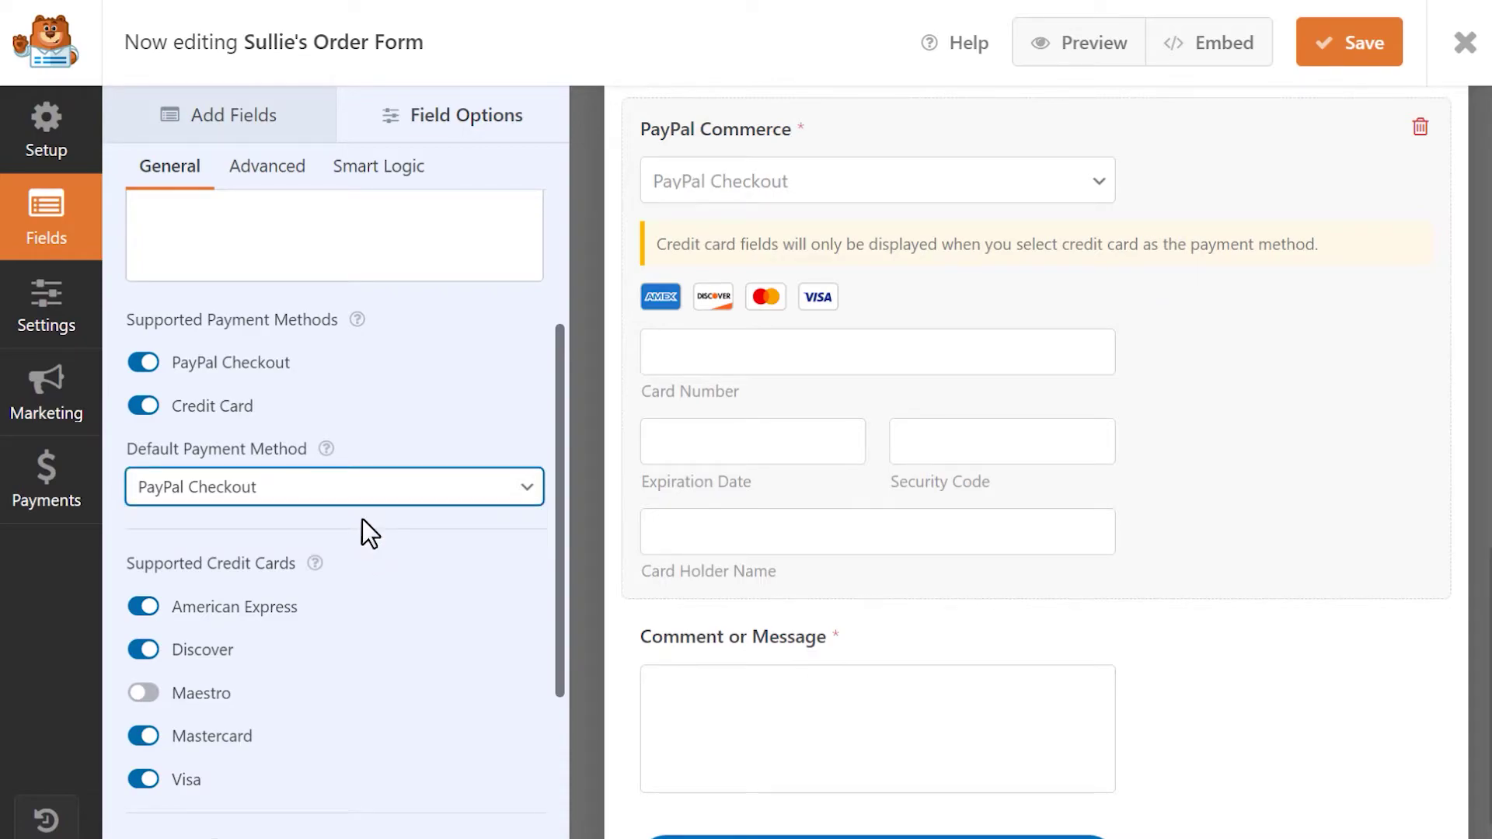
# Enable all five supported cards: American Express, Discover, Maestro, Mastercard and Visa.
pyautogui.scroll(-3, 362, 519)
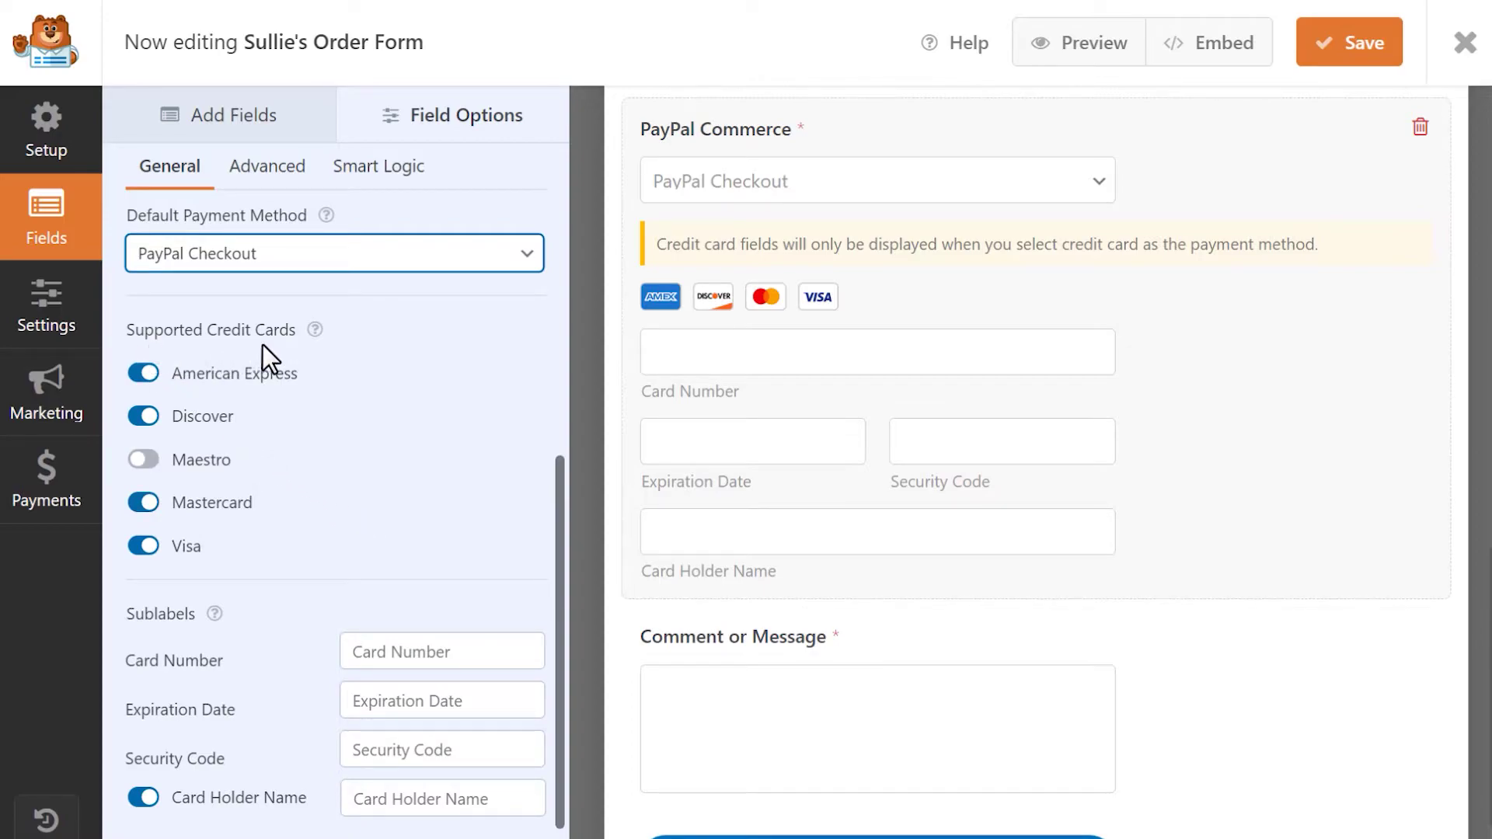
pyautogui.click(147, 376)
pyautogui.click(144, 416)
pyautogui.click(144, 502)
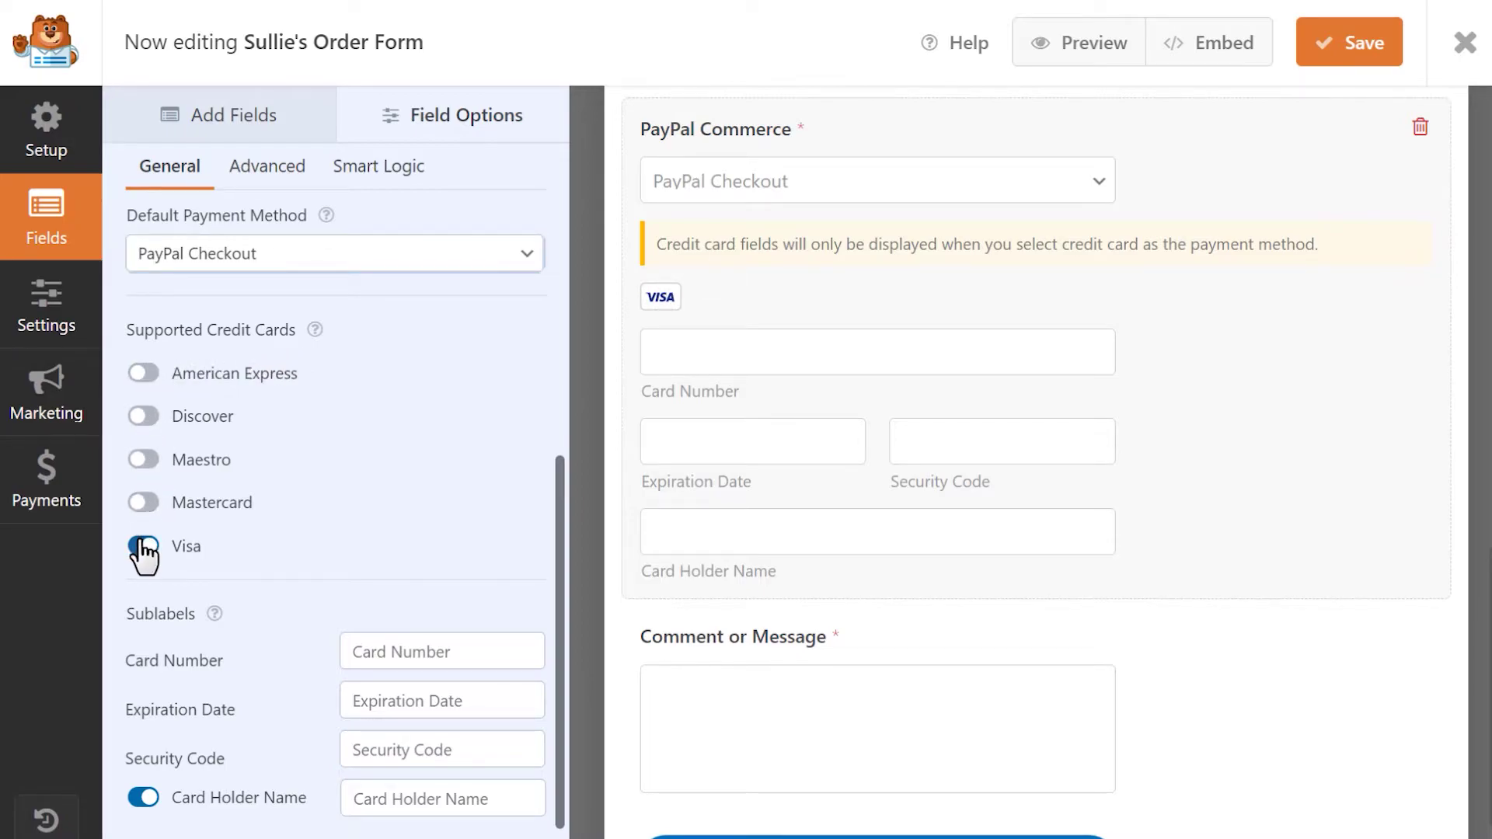
pyautogui.click(144, 548)
pyautogui.click(144, 547)
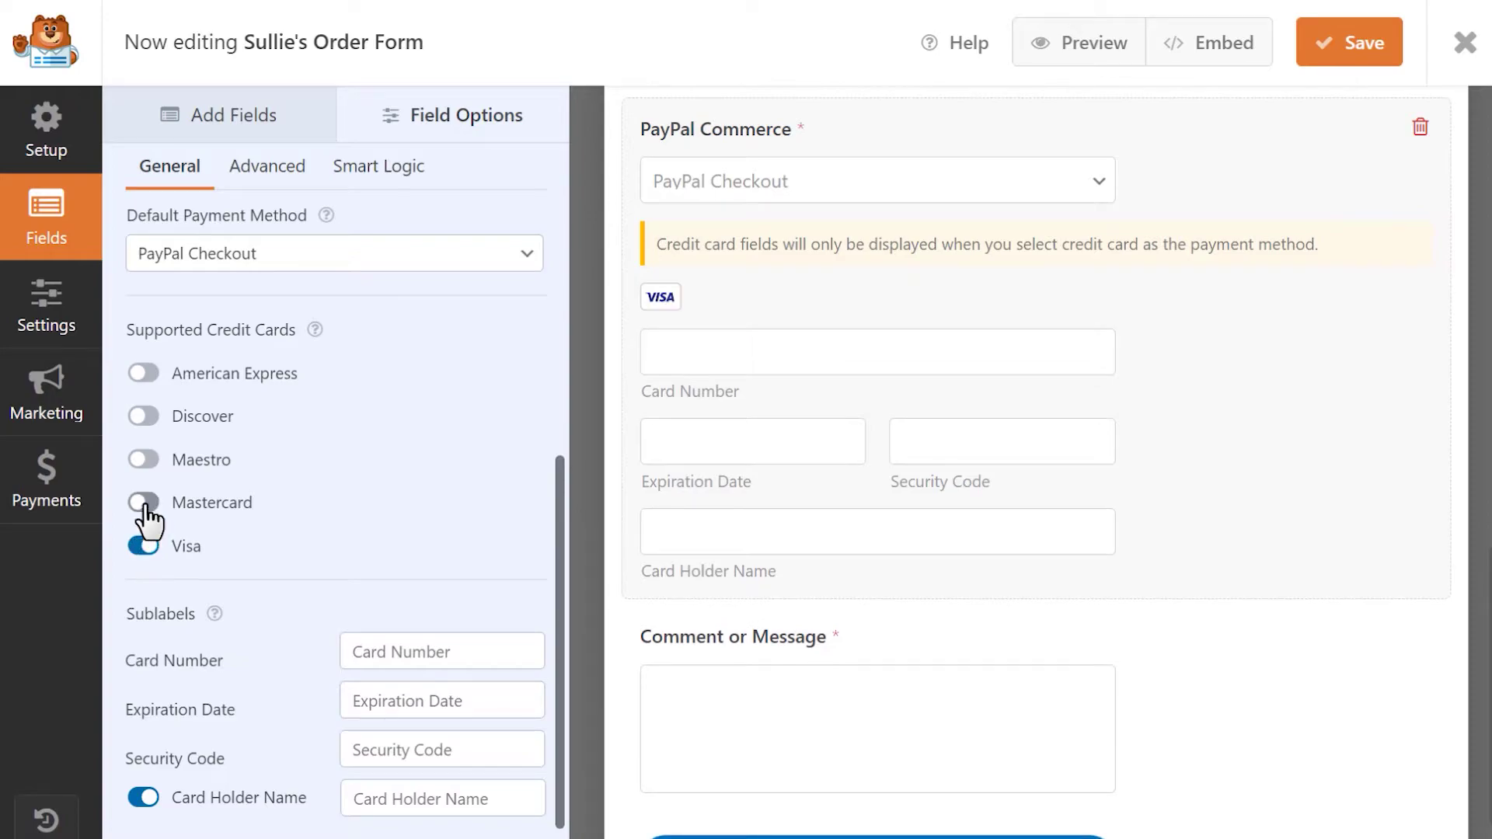
pyautogui.click(145, 505)
pyautogui.click(142, 460)
pyautogui.click(142, 416)
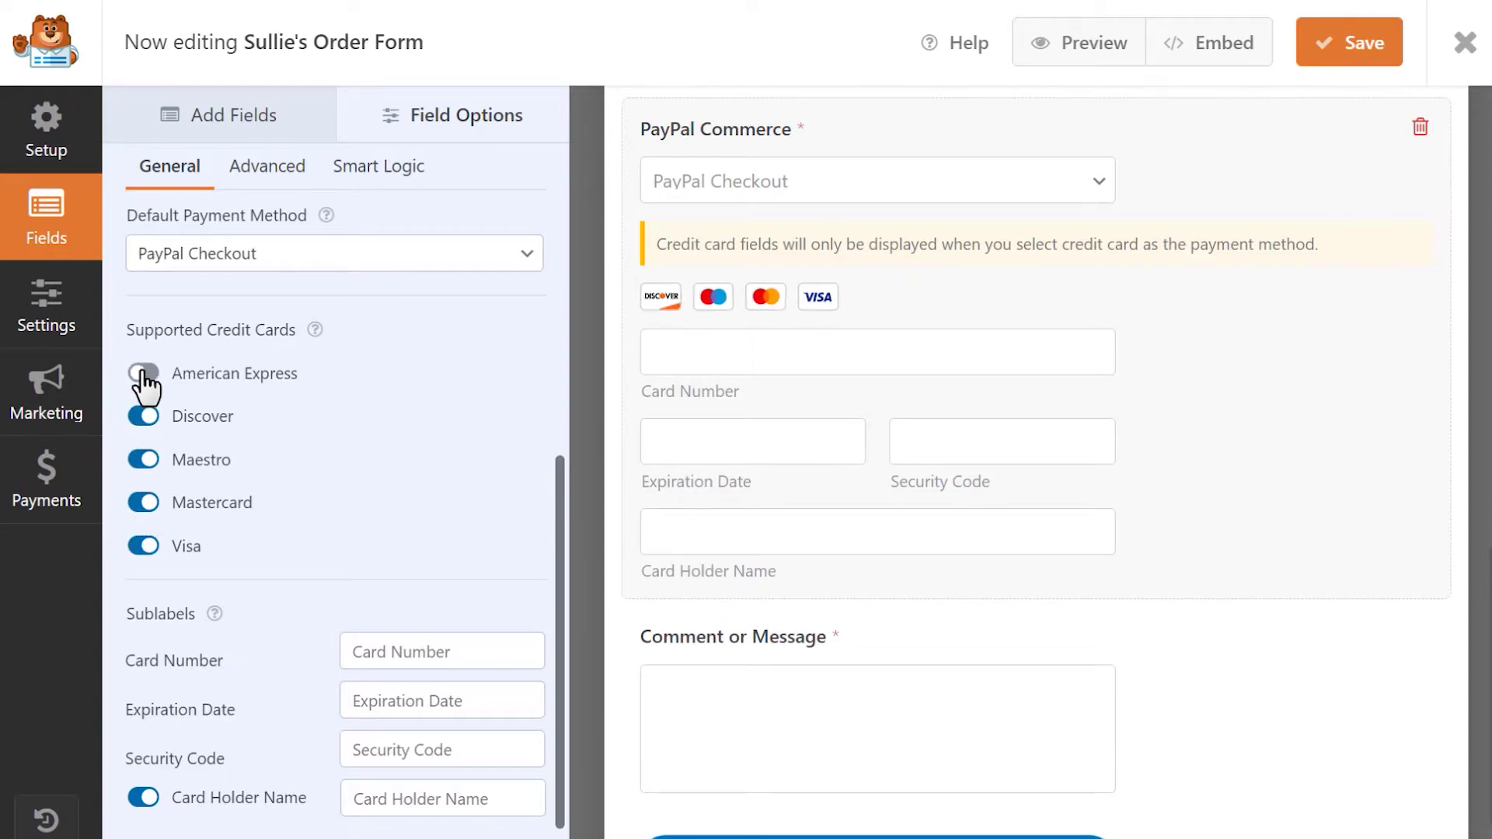
pyautogui.click(144, 375)
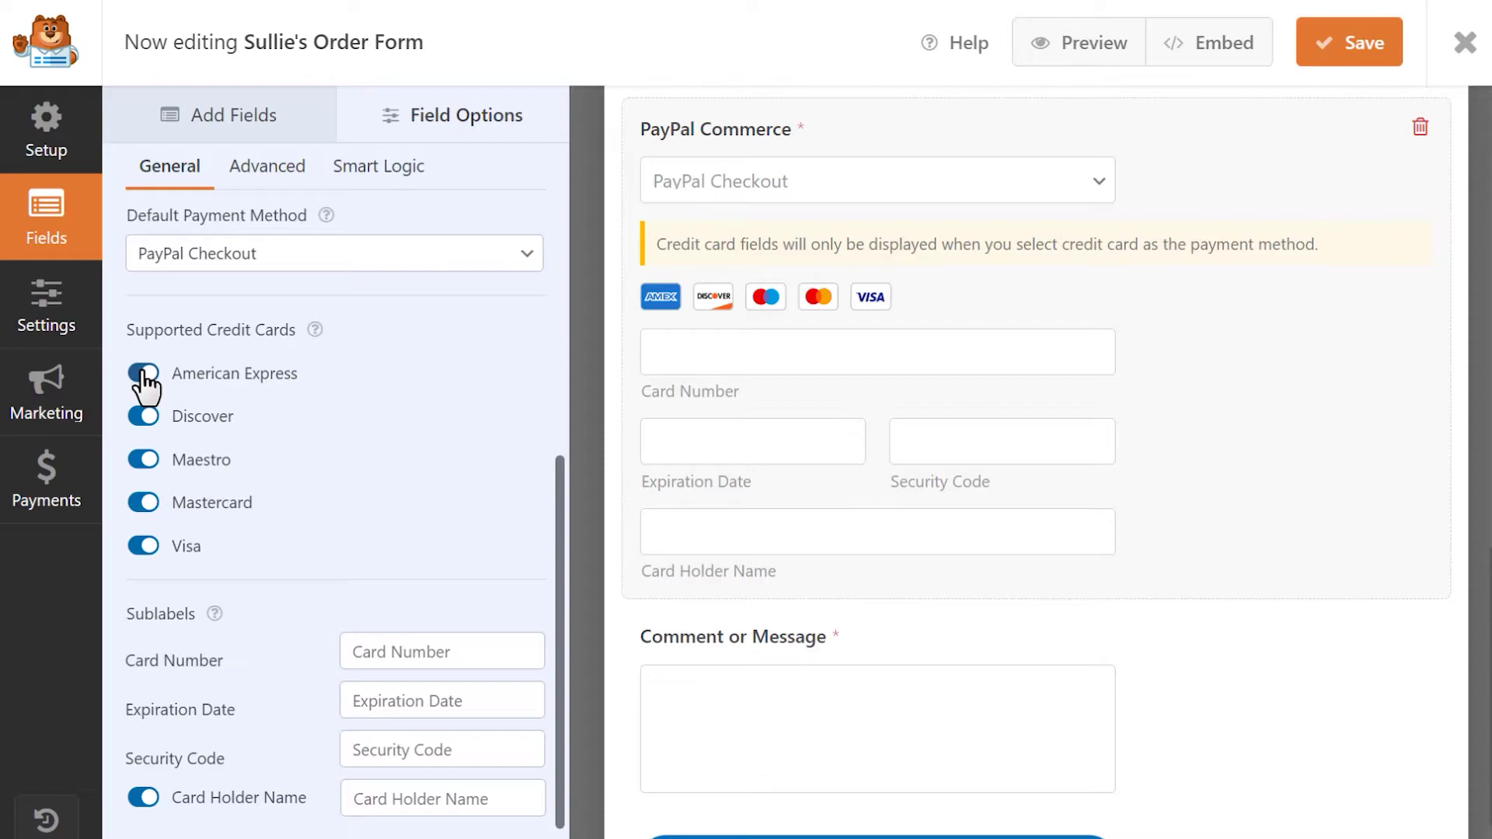
# Review the card sublabels, keep Card Holder Name shown, and make the field optional.
pyautogui.scroll(-1, 146, 382)
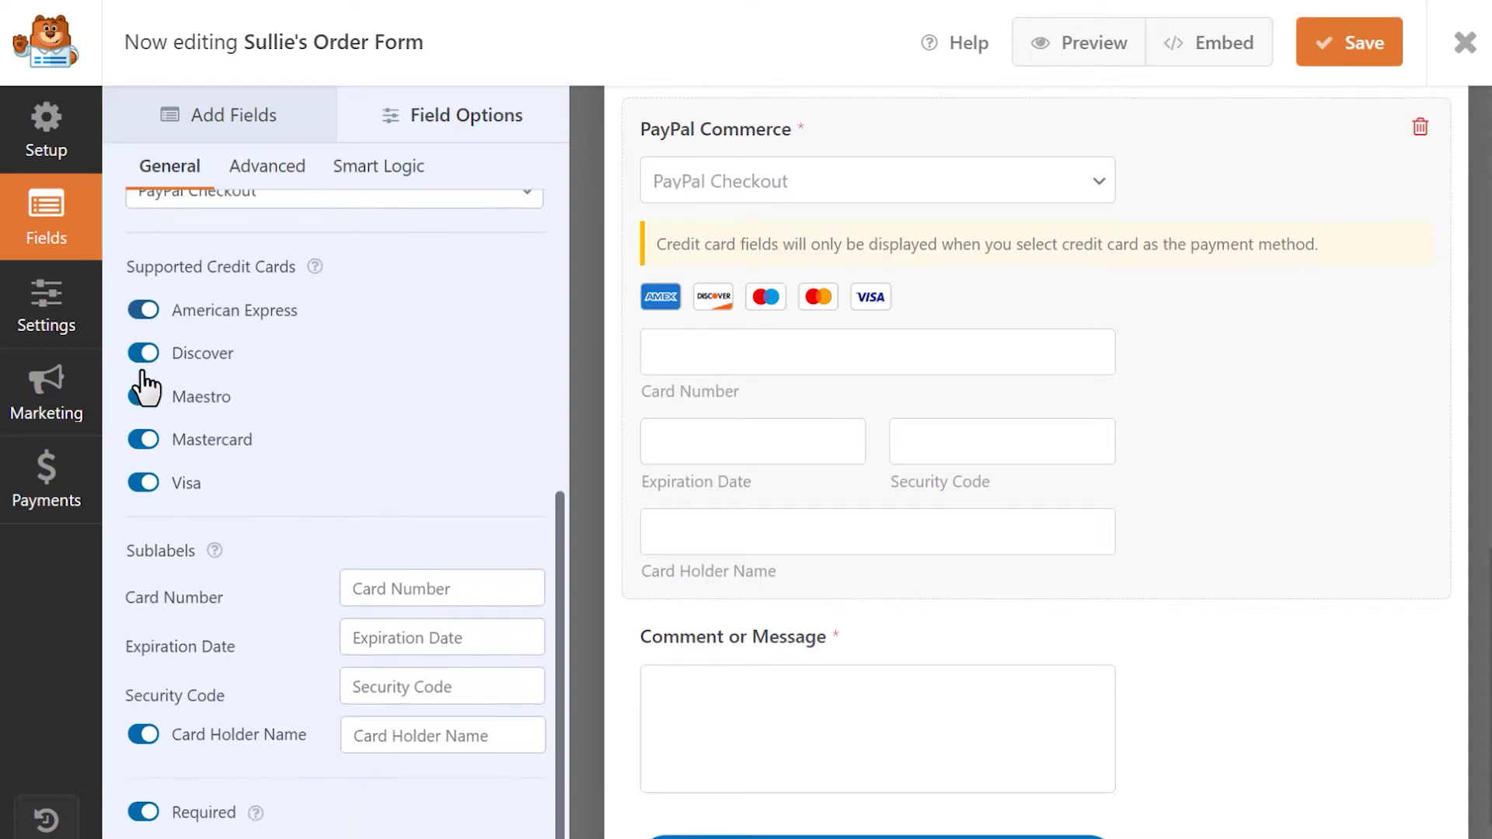
pyautogui.click(526, 591)
pyautogui.click(521, 638)
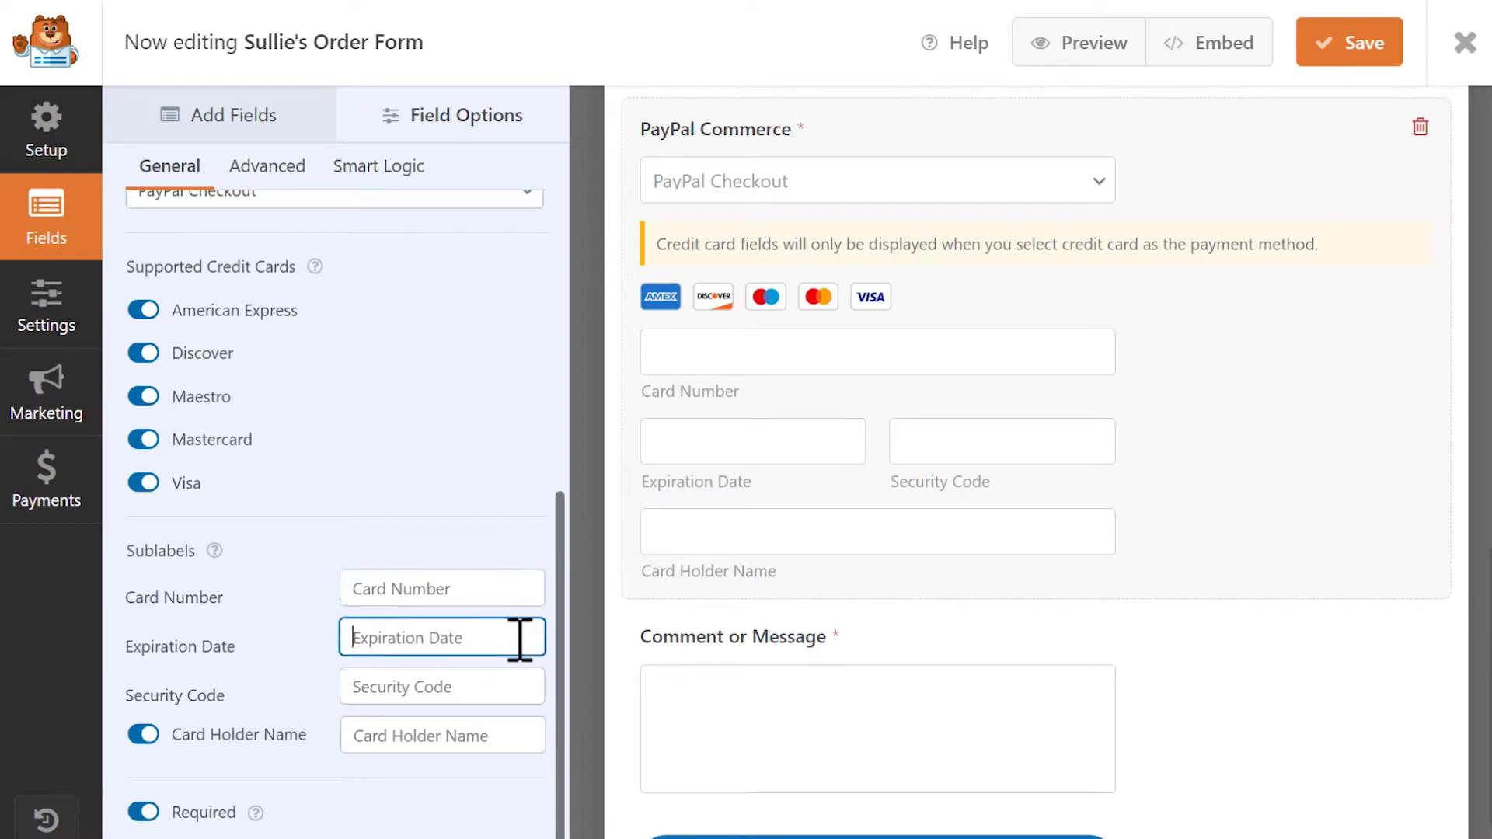
pyautogui.click(500, 685)
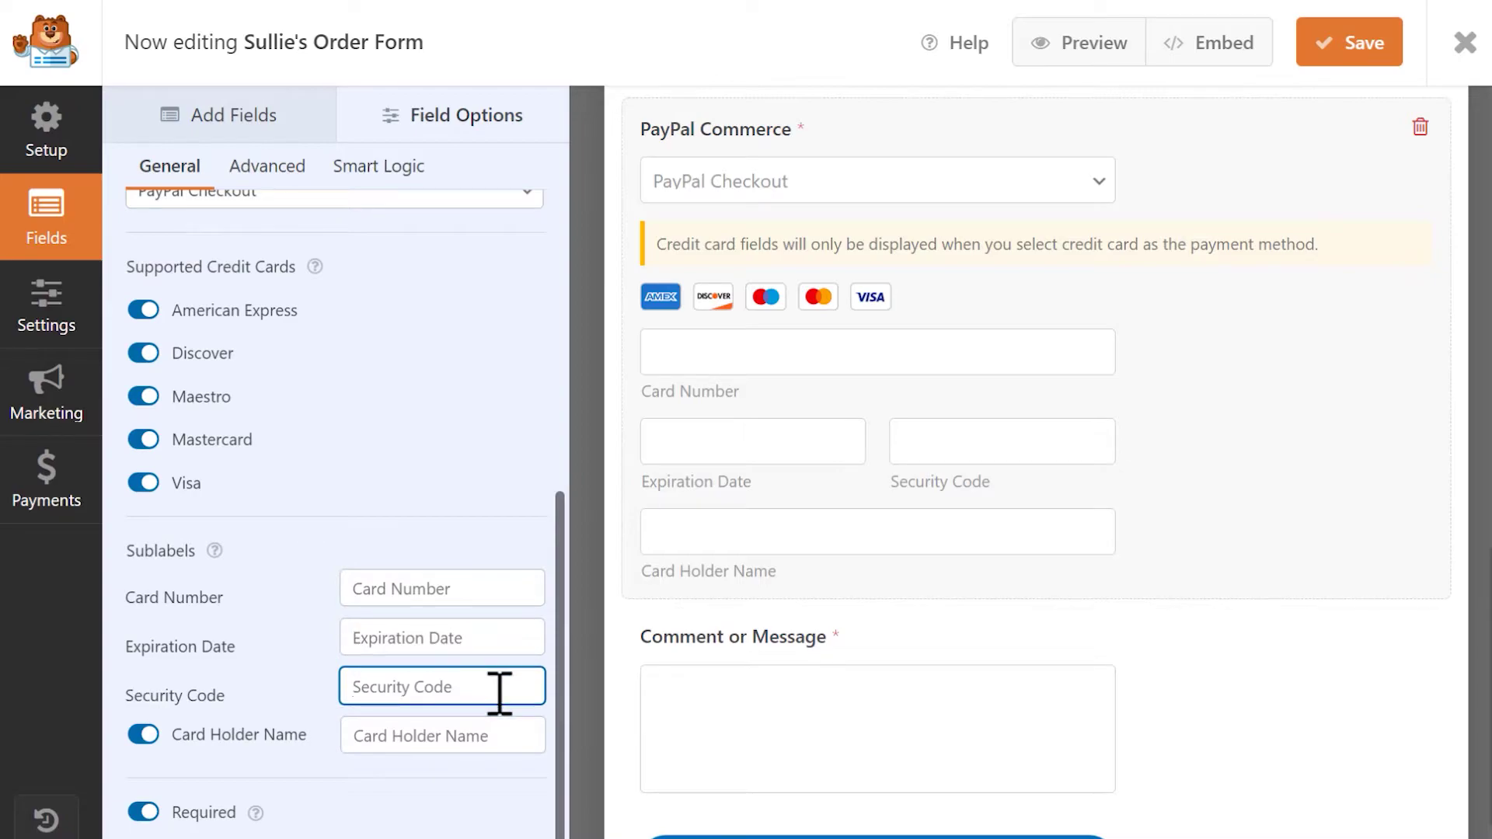
pyautogui.click(146, 736)
pyautogui.click(143, 745)
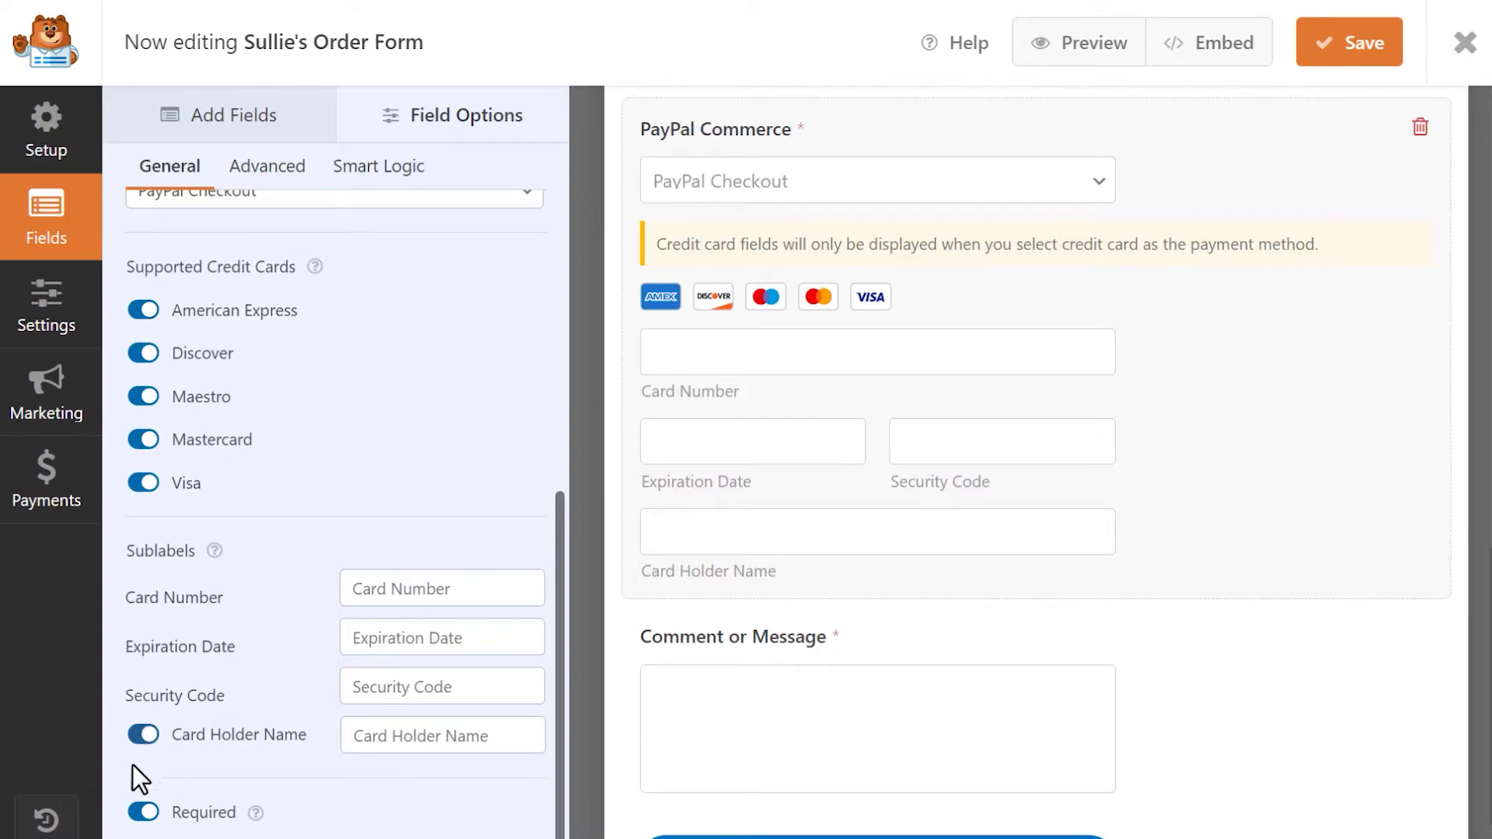
pyautogui.click(141, 813)
# Make the field required again and set the PayPal button to responsive full width and silver.
pyautogui.click(142, 813)
pyautogui.click(245, 185)
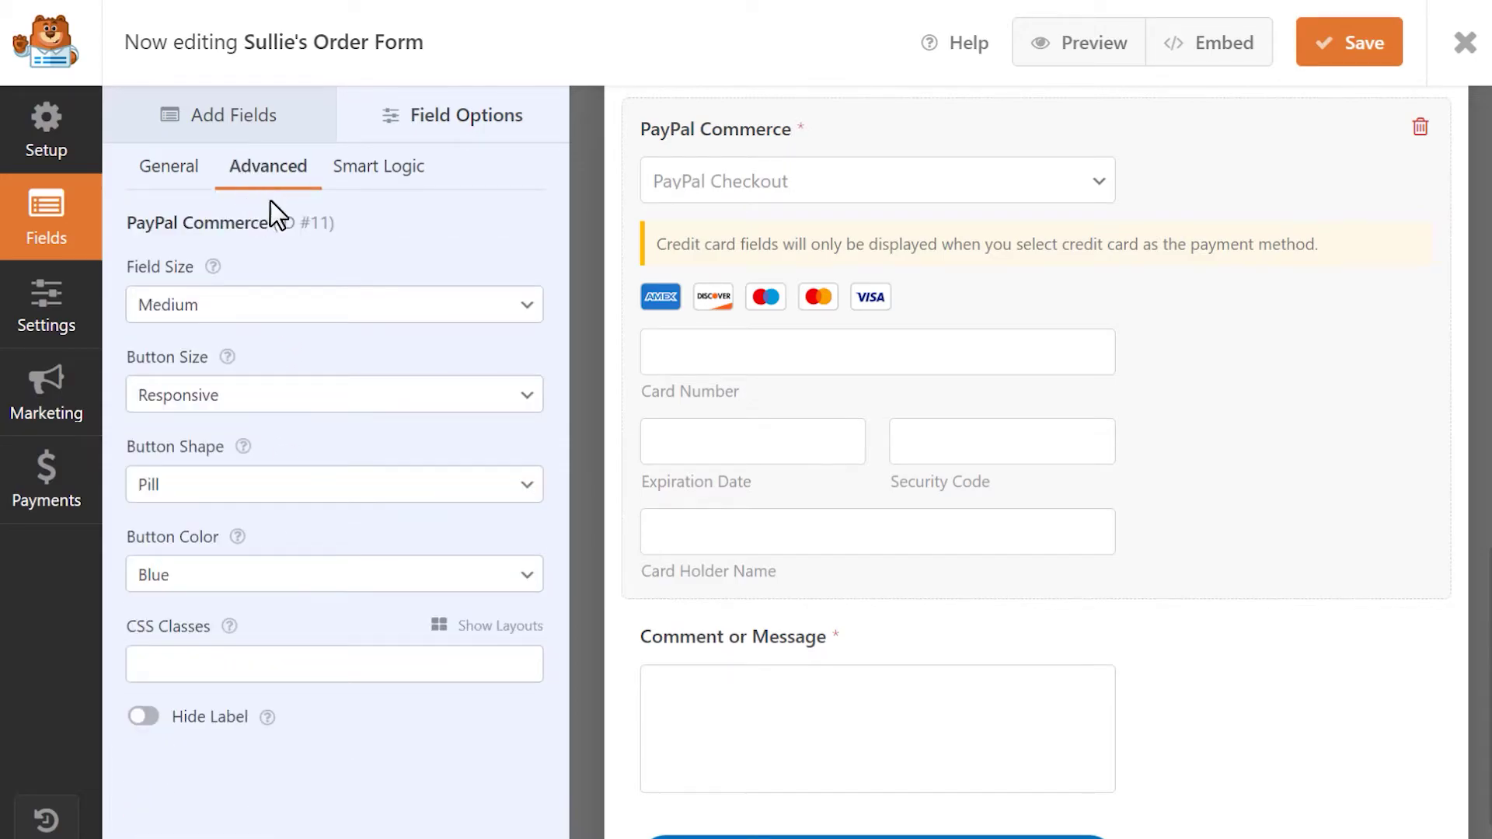
pyautogui.click(293, 310)
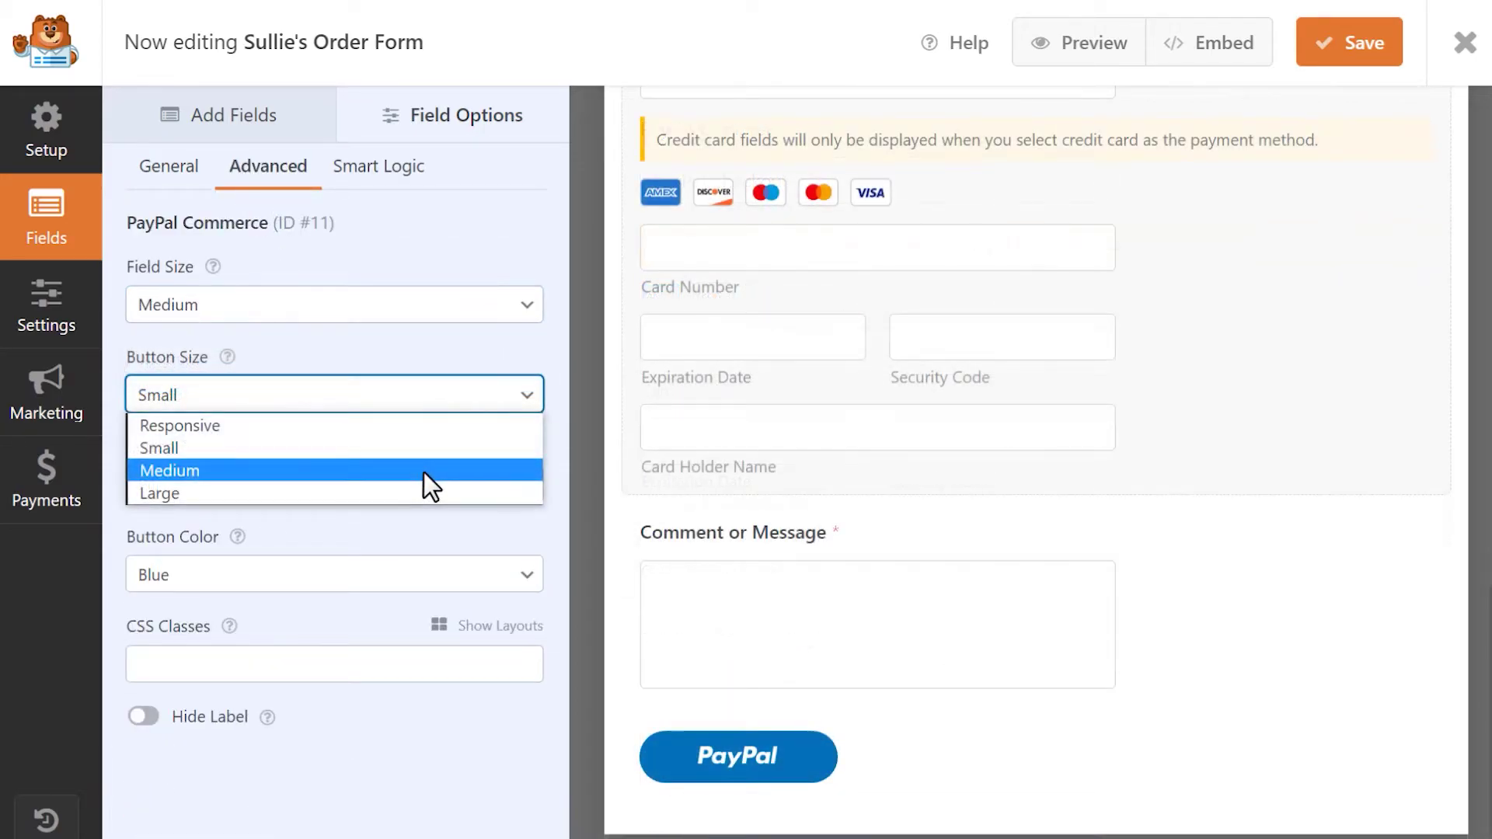
pyautogui.click(423, 471)
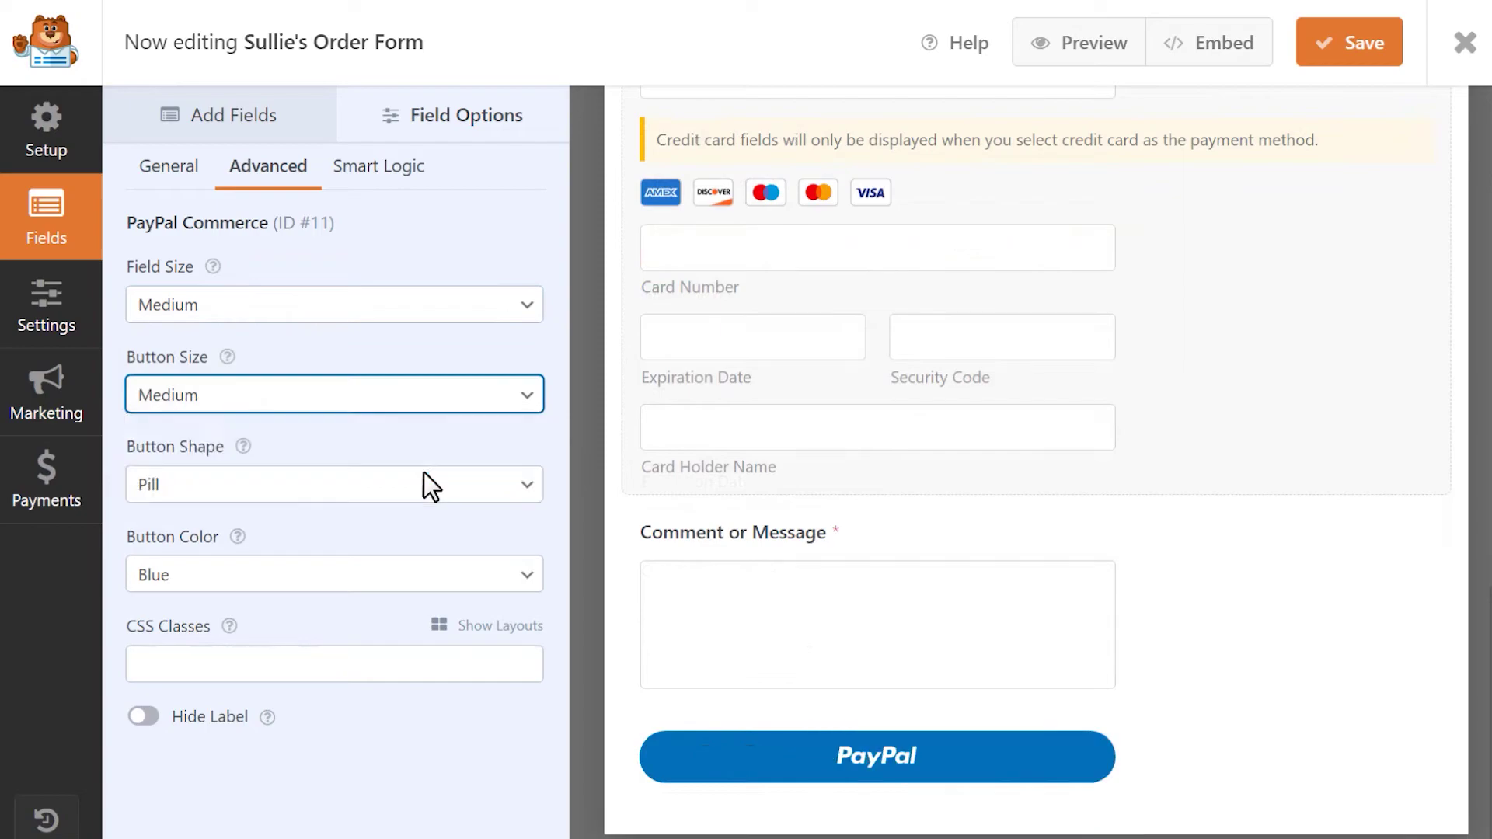
pyautogui.click(434, 400)
pyautogui.click(420, 425)
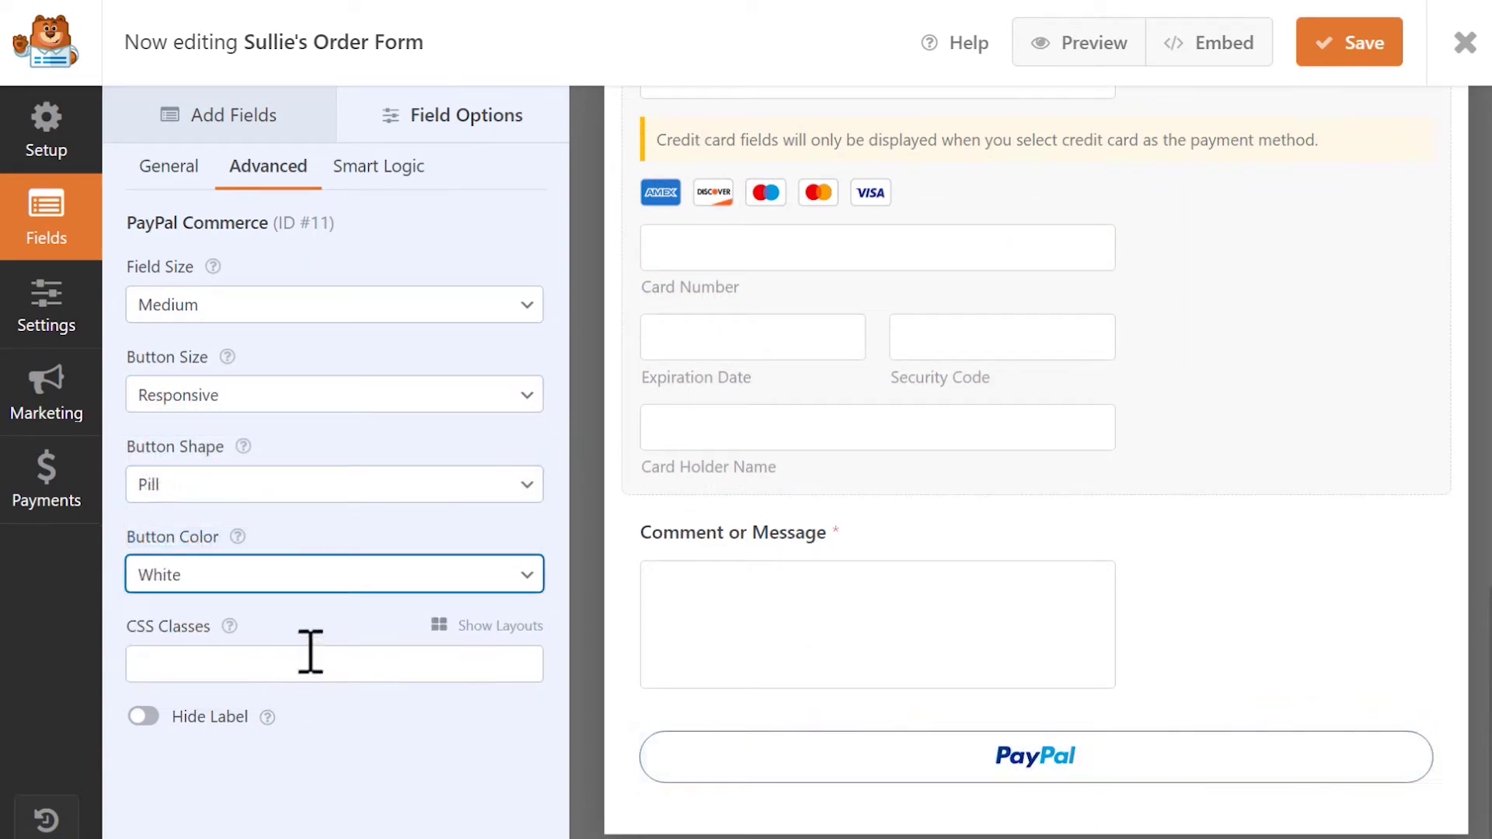
pyautogui.click(319, 583)
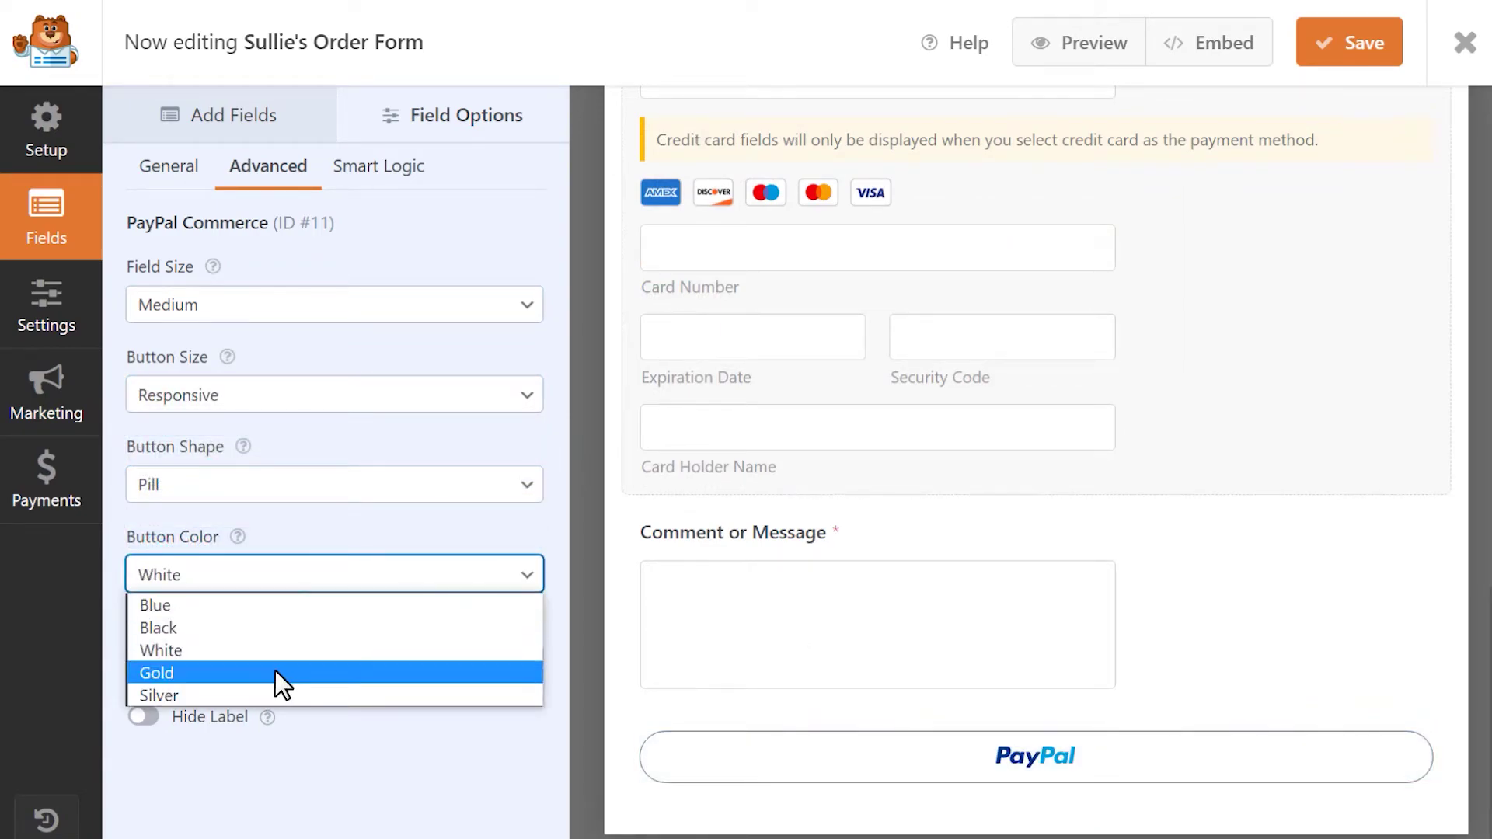
pyautogui.click(275, 672)
pyautogui.click(301, 586)
pyautogui.click(249, 696)
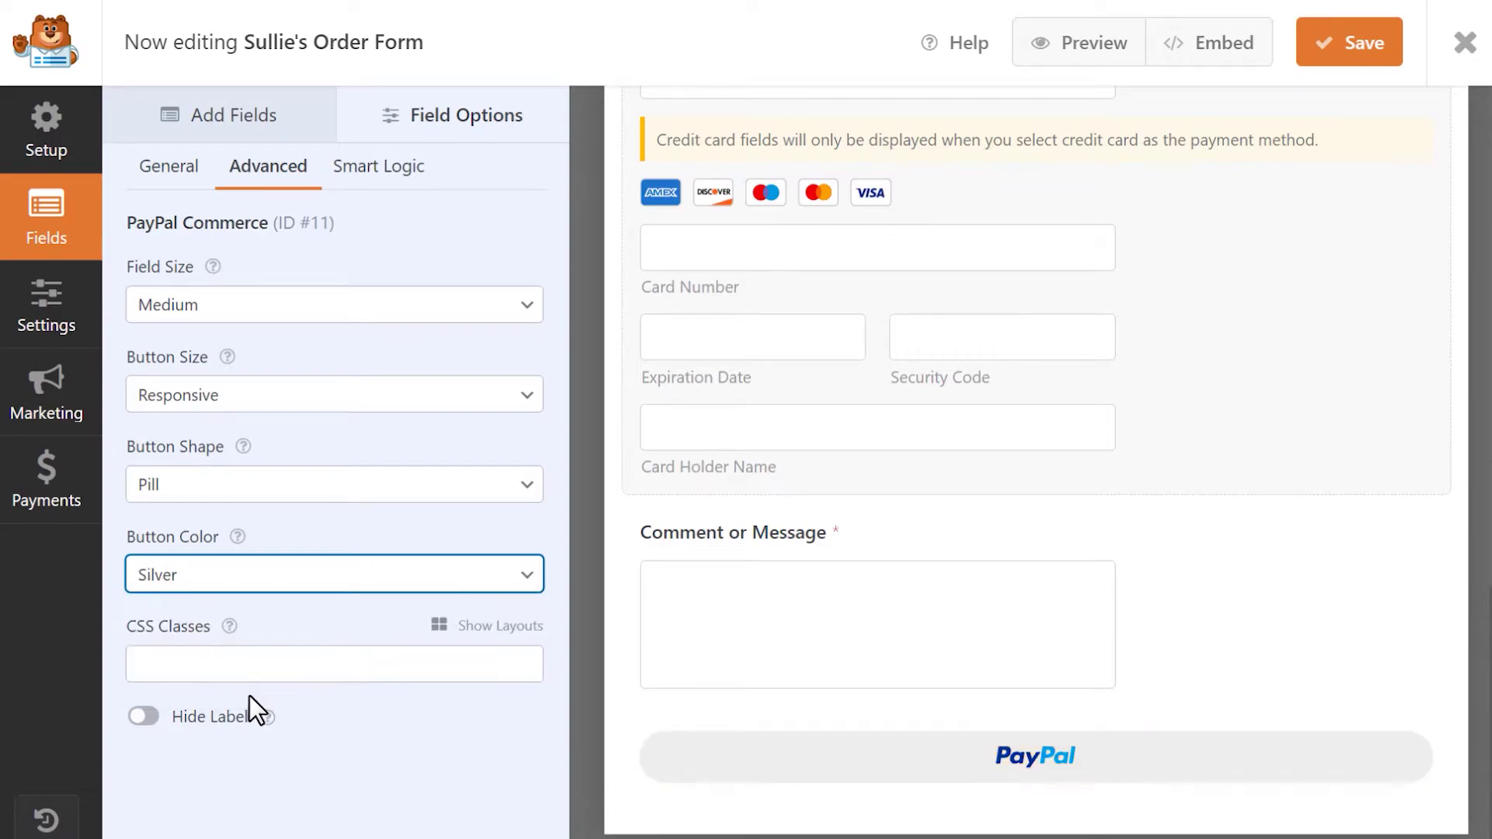
# Turn on conditional logic for the PayPal Commerce field under Smart Logic.
pyautogui.click(298, 663)
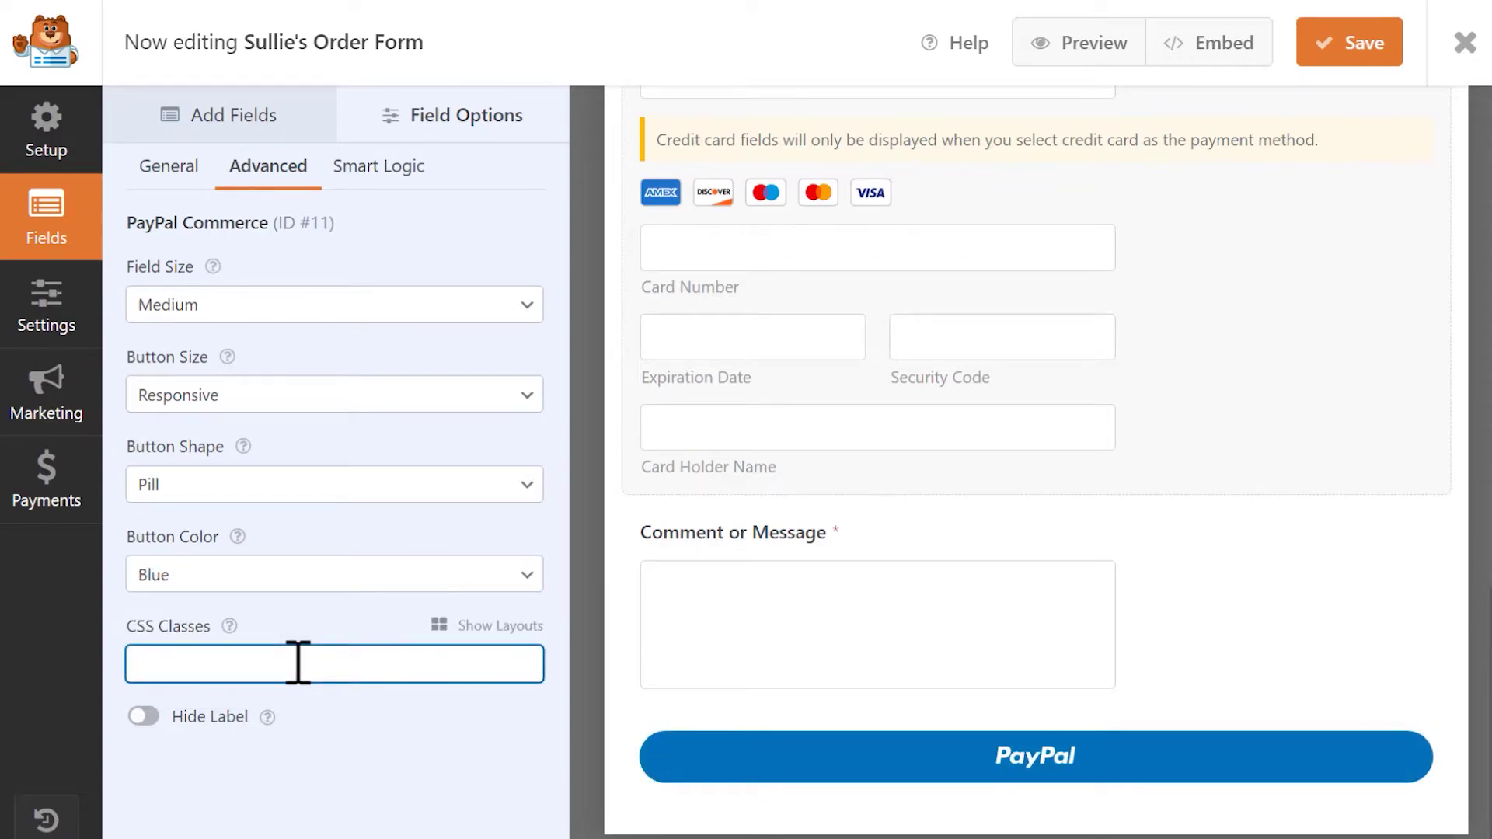
pyautogui.click(387, 172)
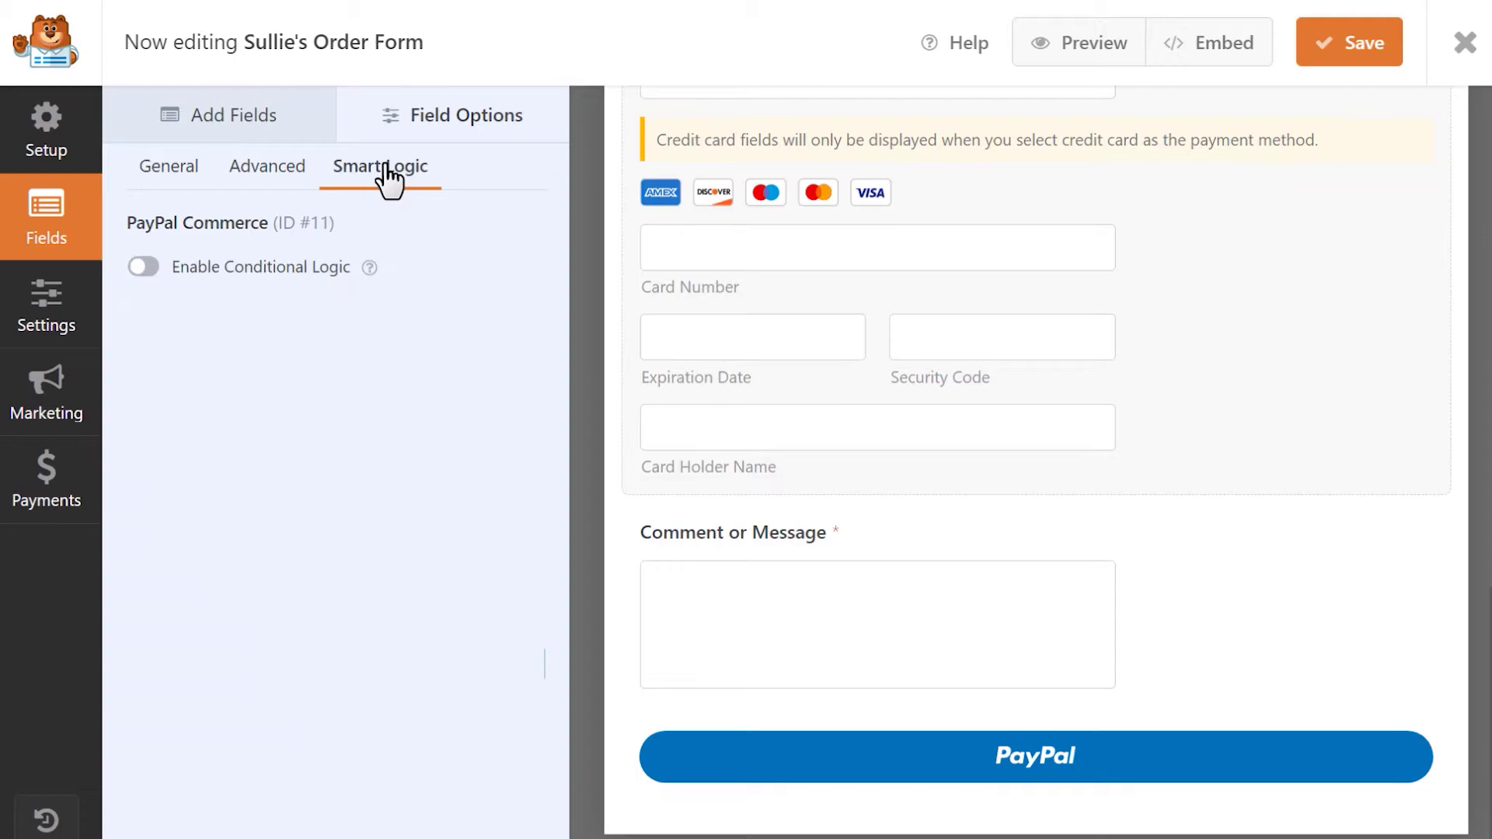
pyautogui.click(148, 268)
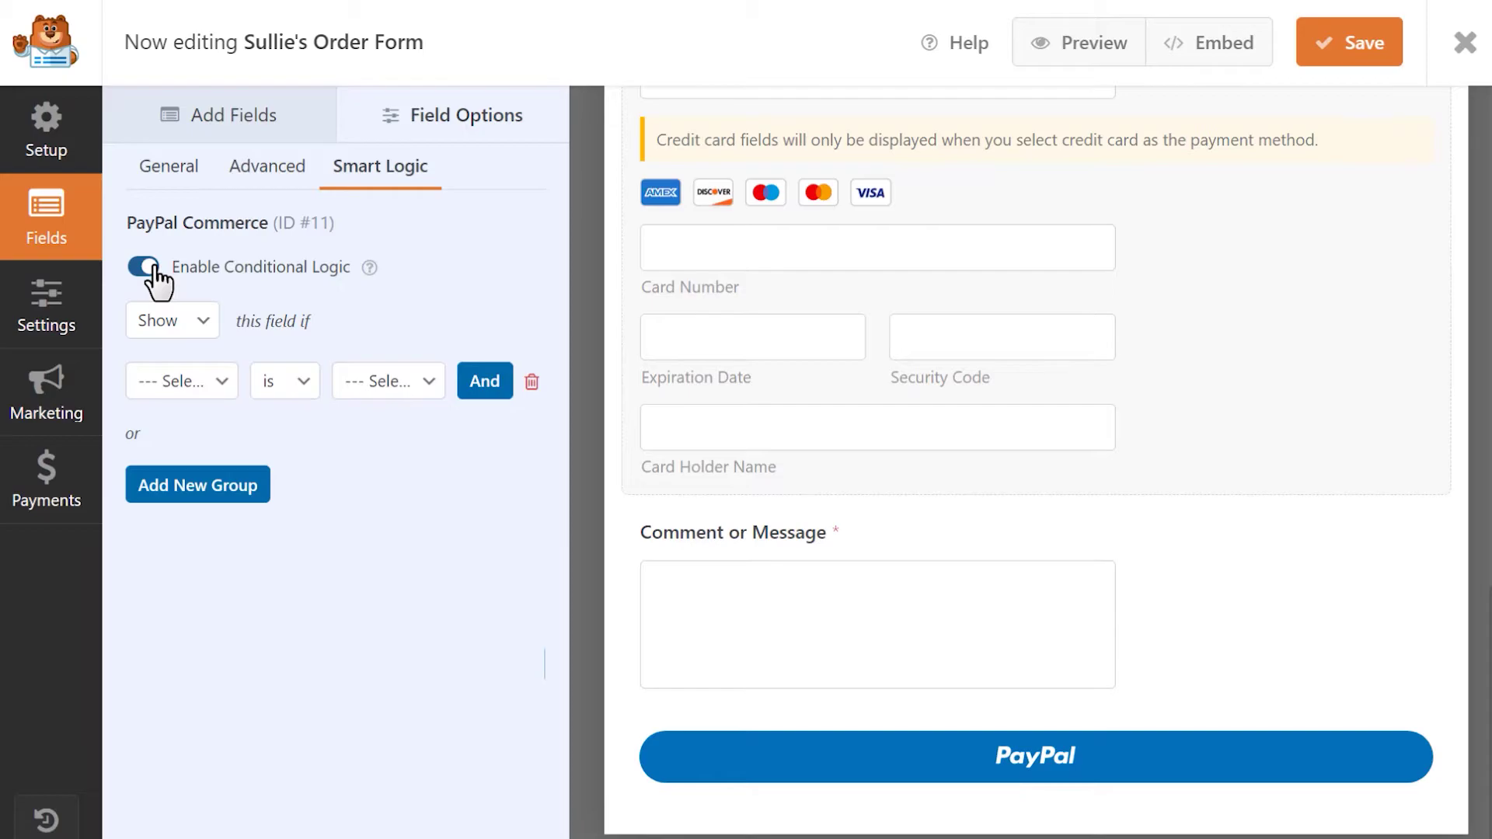
# Enable one-time payments in the form's PayPal Commerce payment settings.
pyautogui.click(72, 475)
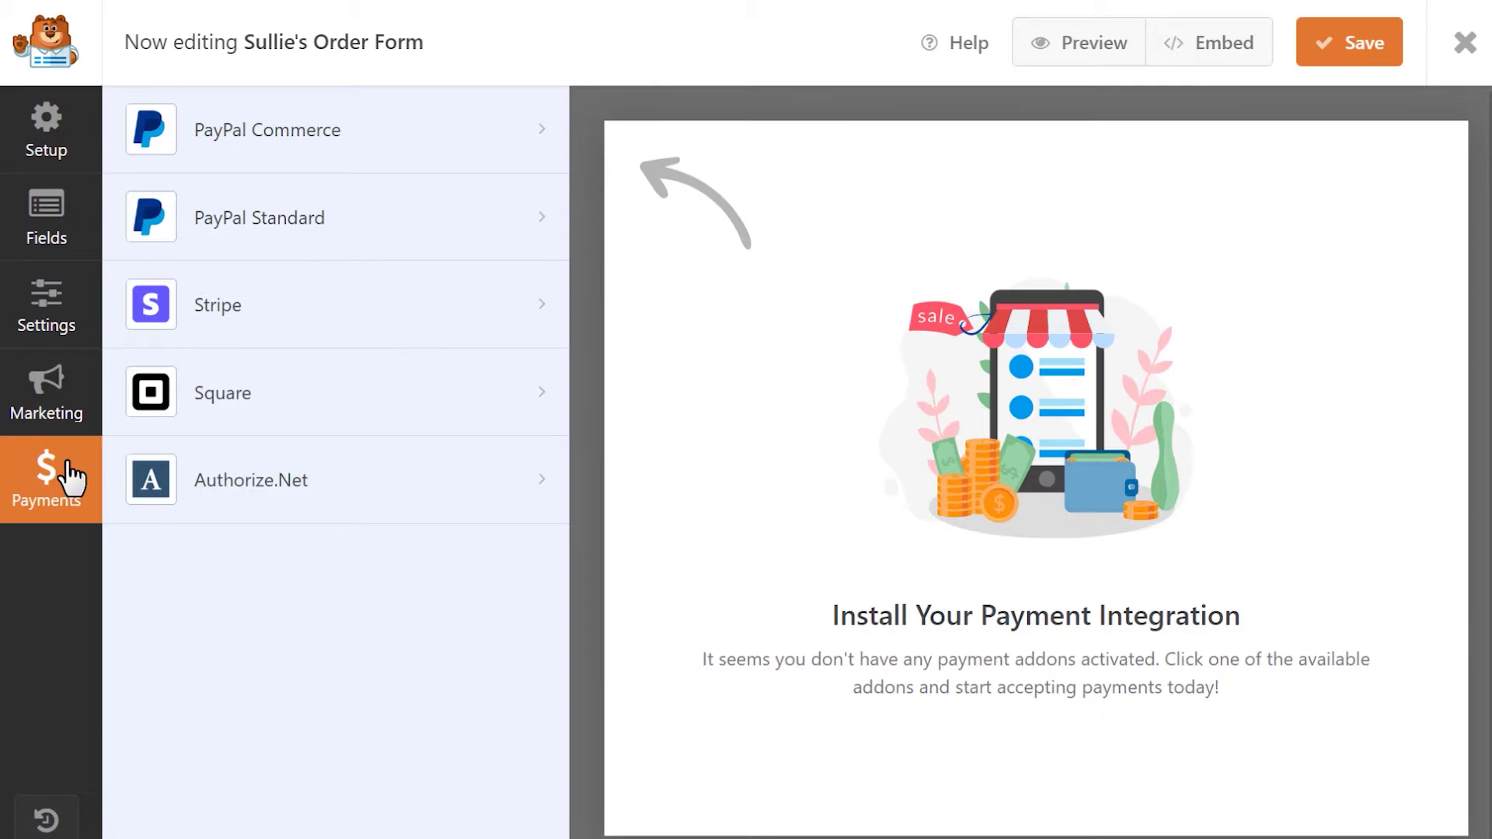
pyautogui.click(397, 143)
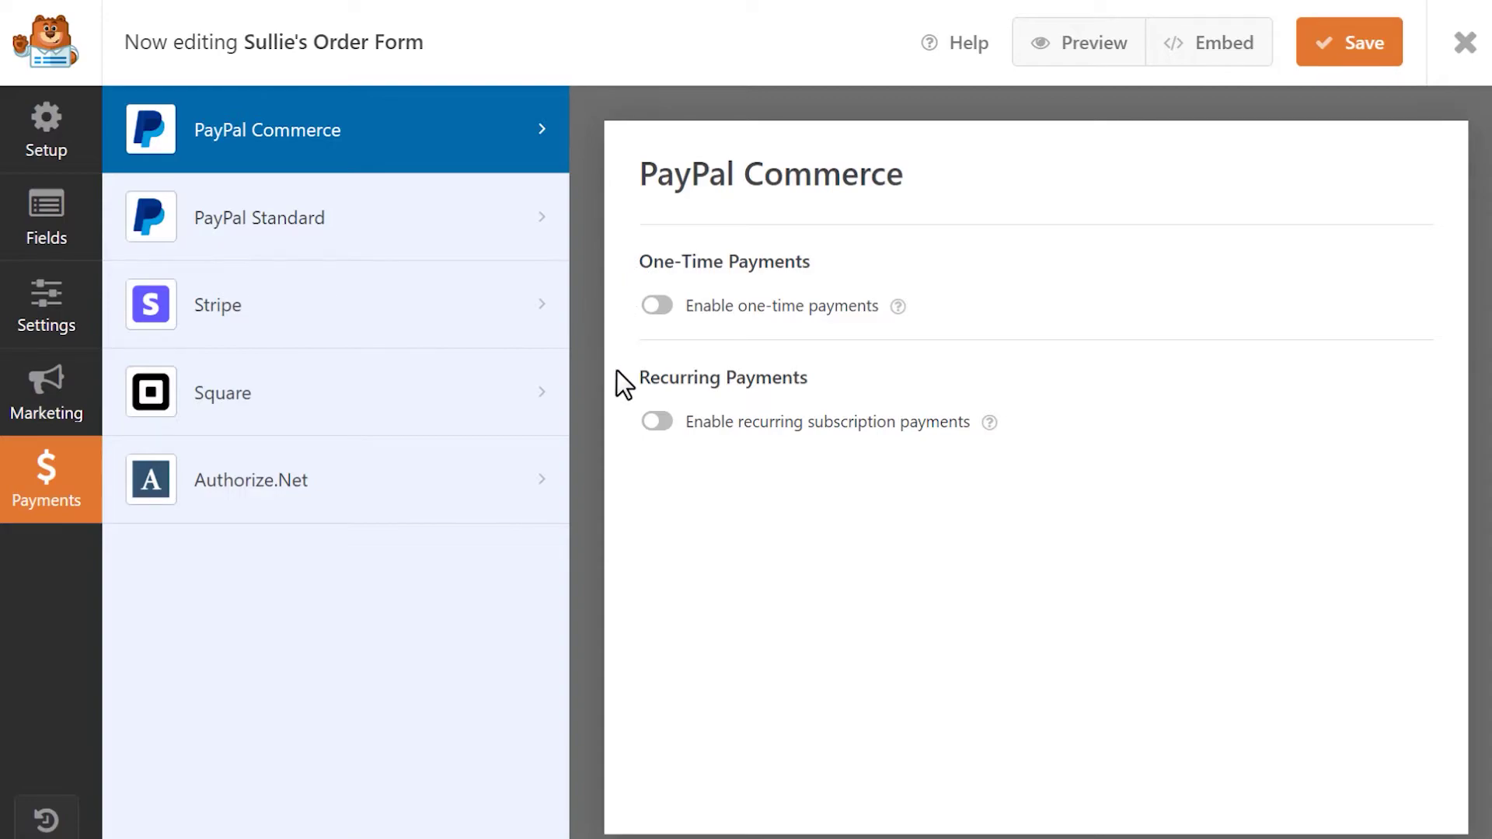
pyautogui.click(656, 305)
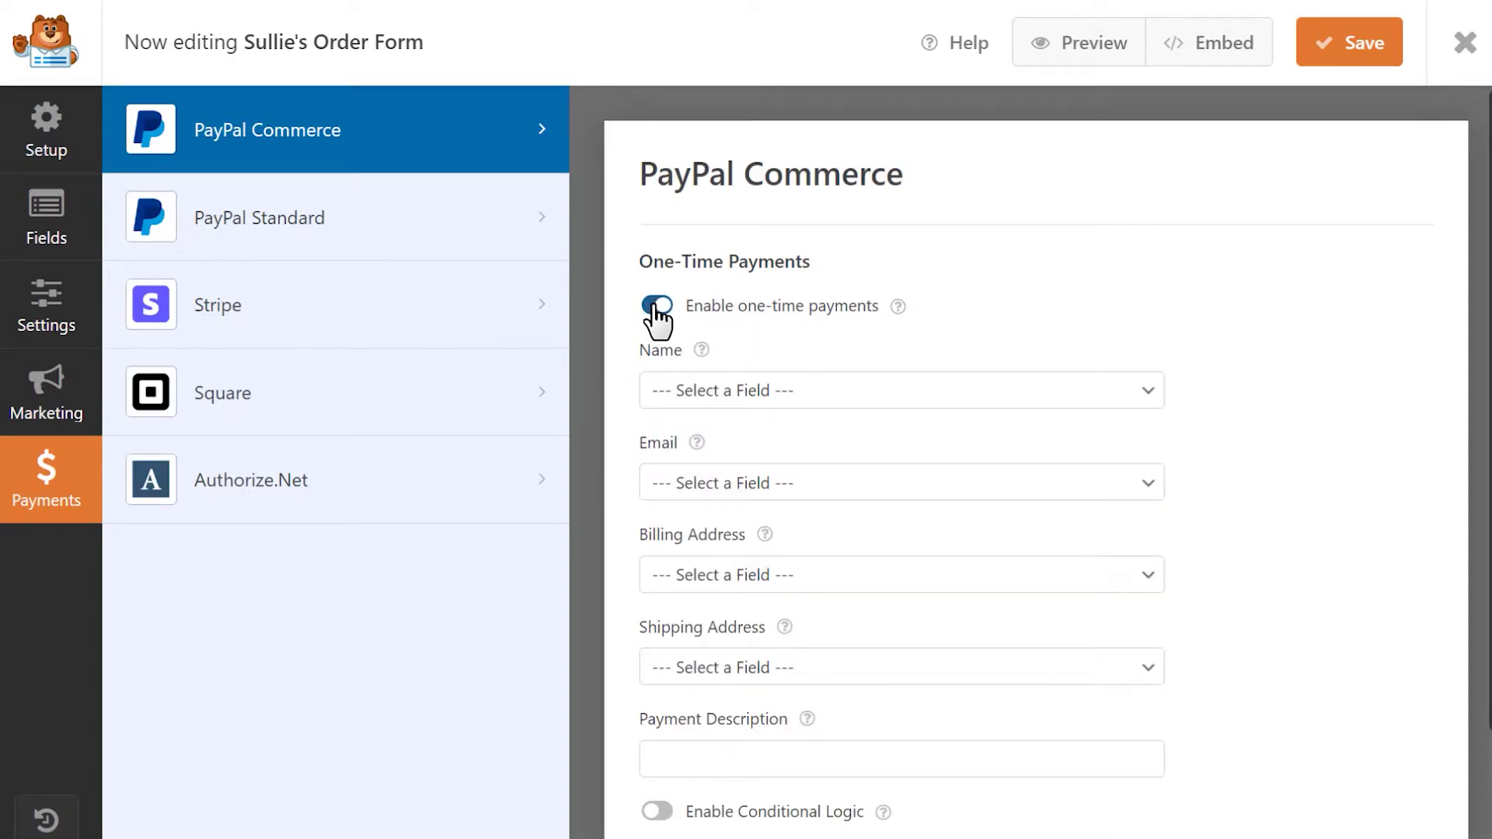
# Map payer Name, Email and Billing Address to the Name, Email and Address fields, and enable conditional logic.
pyautogui.click(971, 404)
pyautogui.click(946, 434)
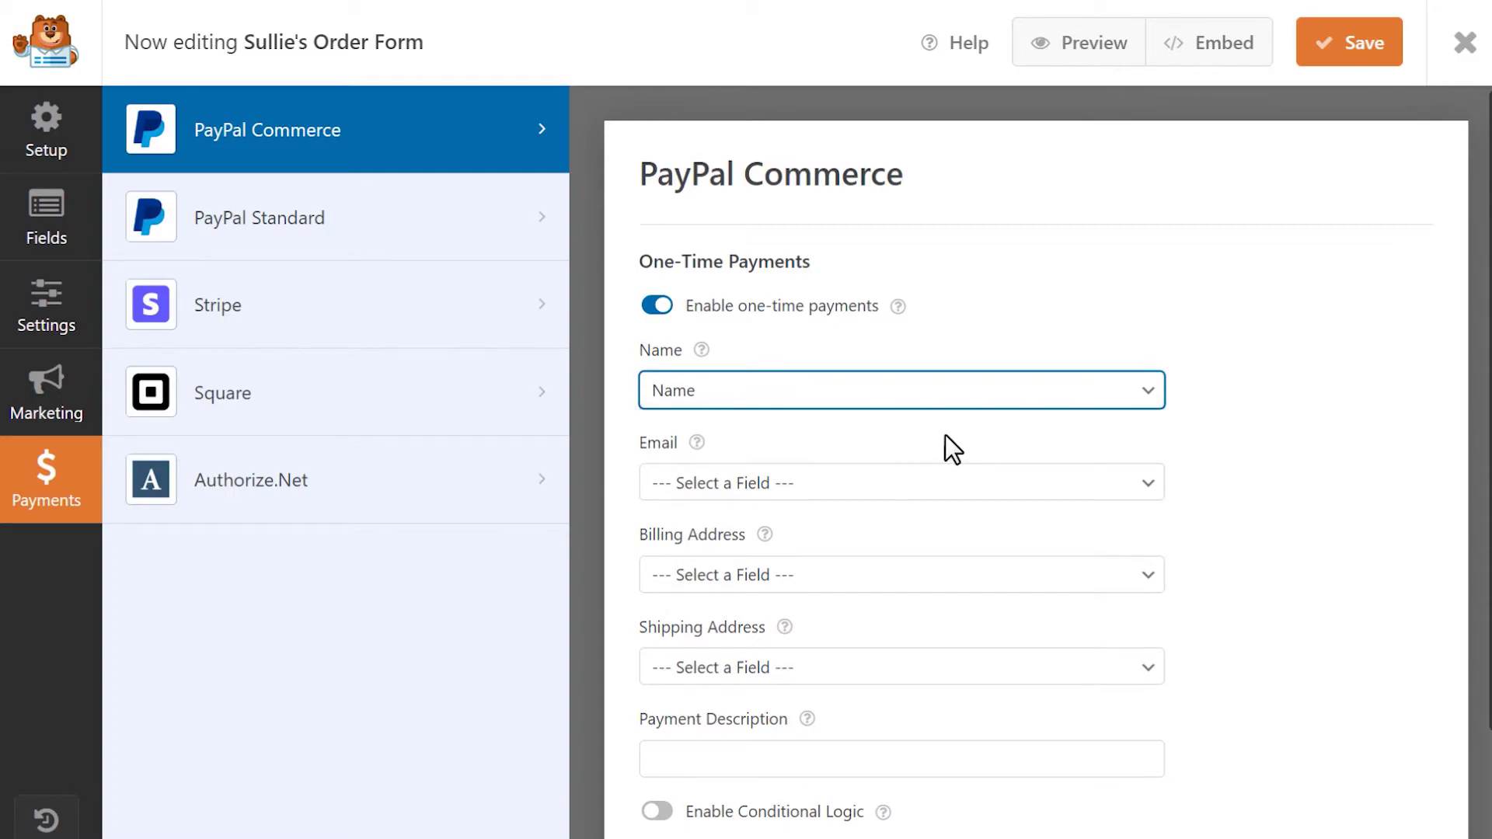
pyautogui.click(951, 486)
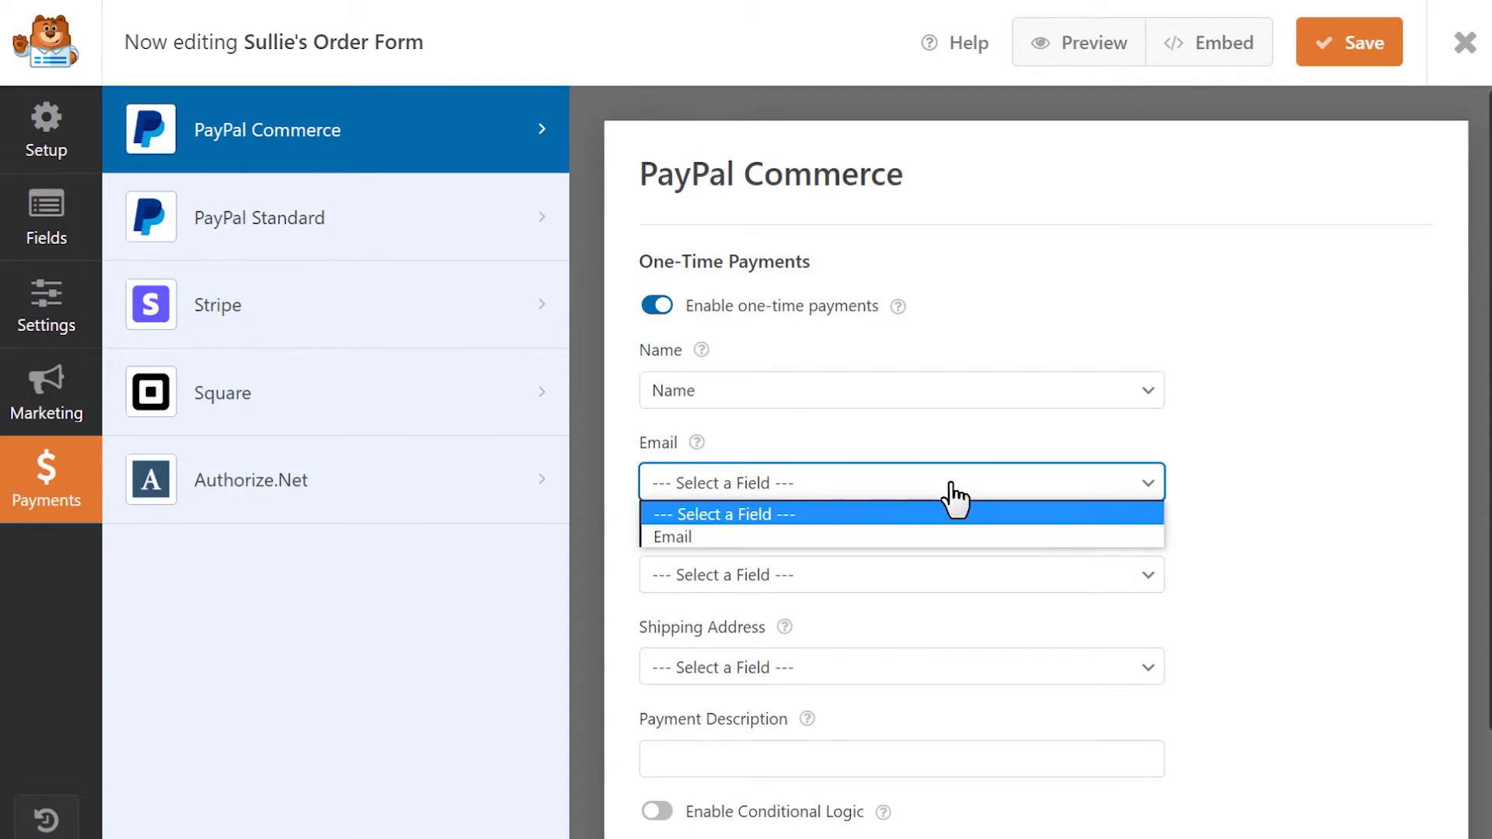
pyautogui.click(947, 536)
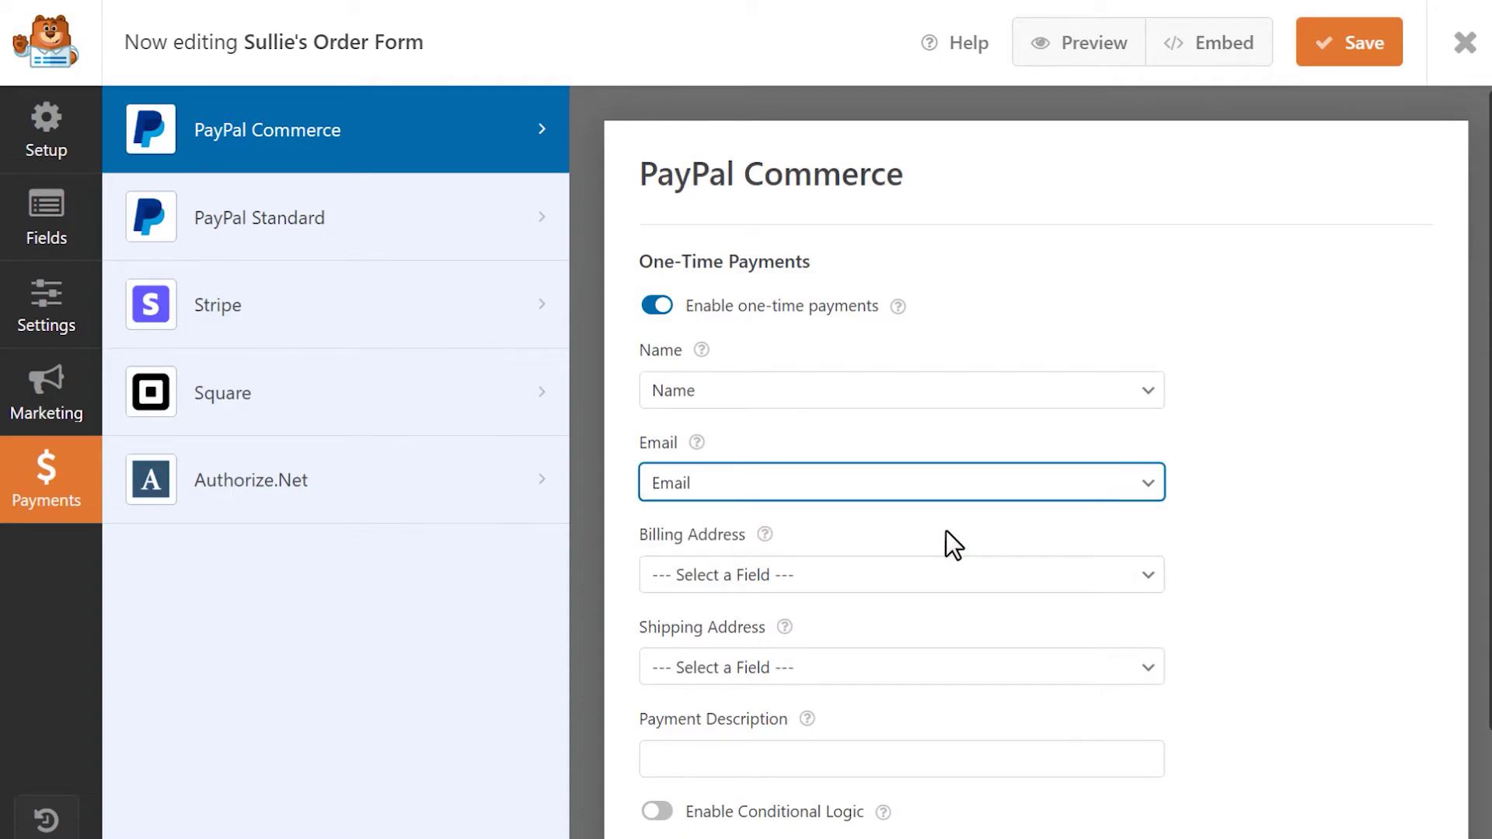
pyautogui.click(964, 575)
pyautogui.click(962, 627)
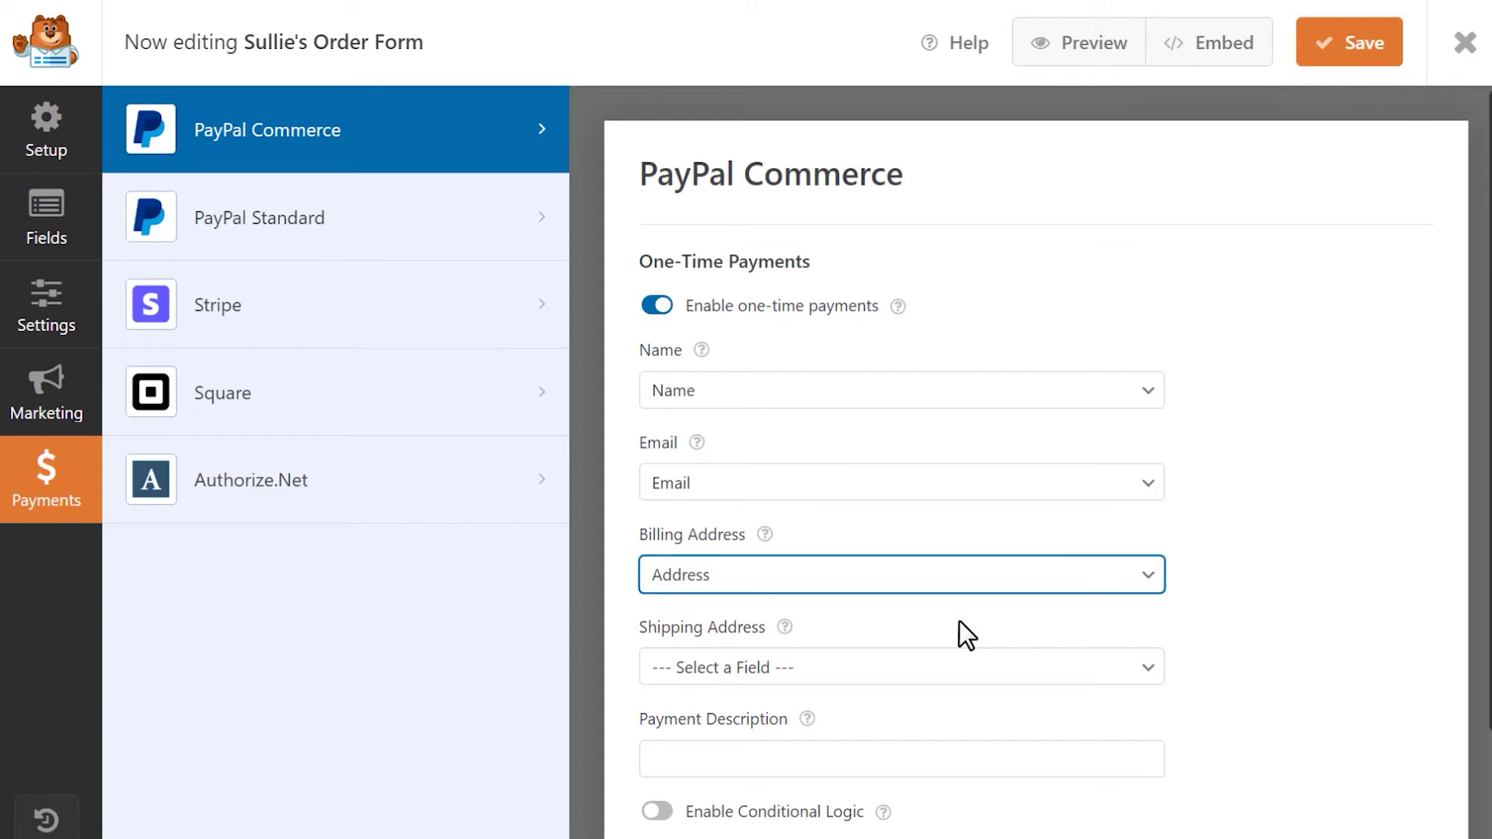
pyautogui.scroll(-2, 959, 621)
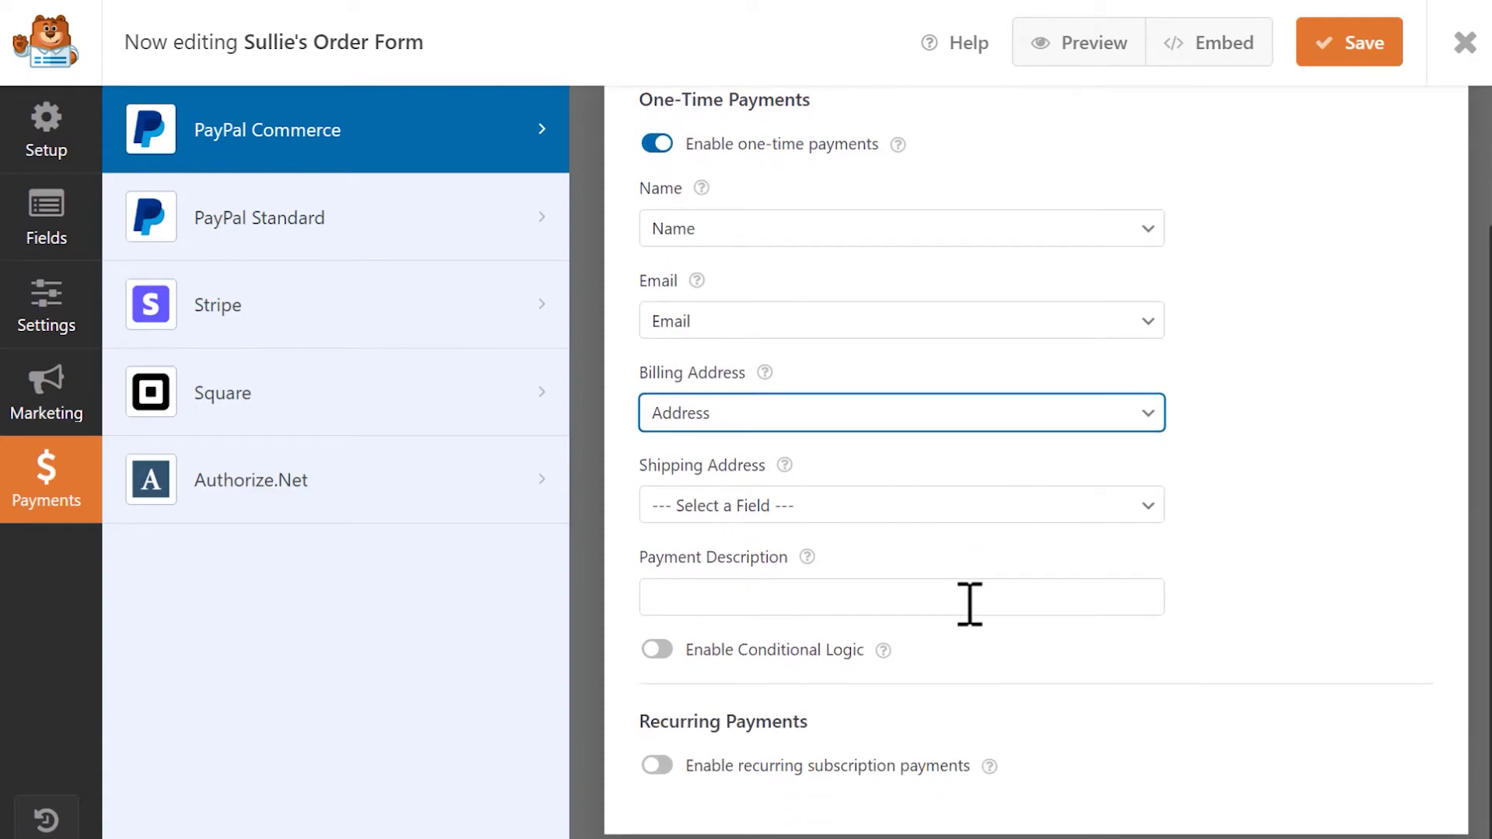
pyautogui.click(969, 604)
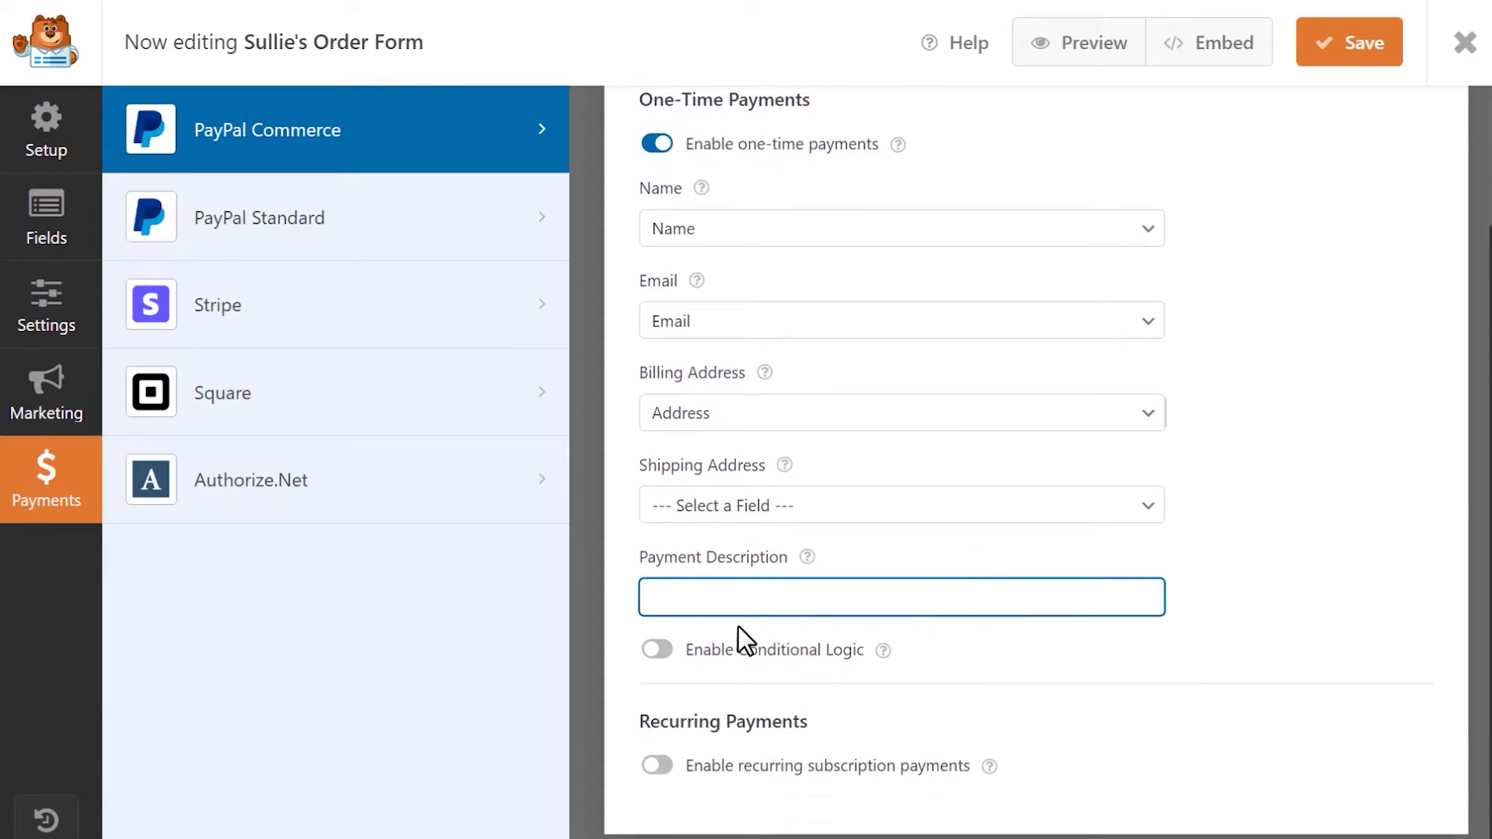
pyautogui.click(651, 649)
pyautogui.scroll(-3, 647, 647)
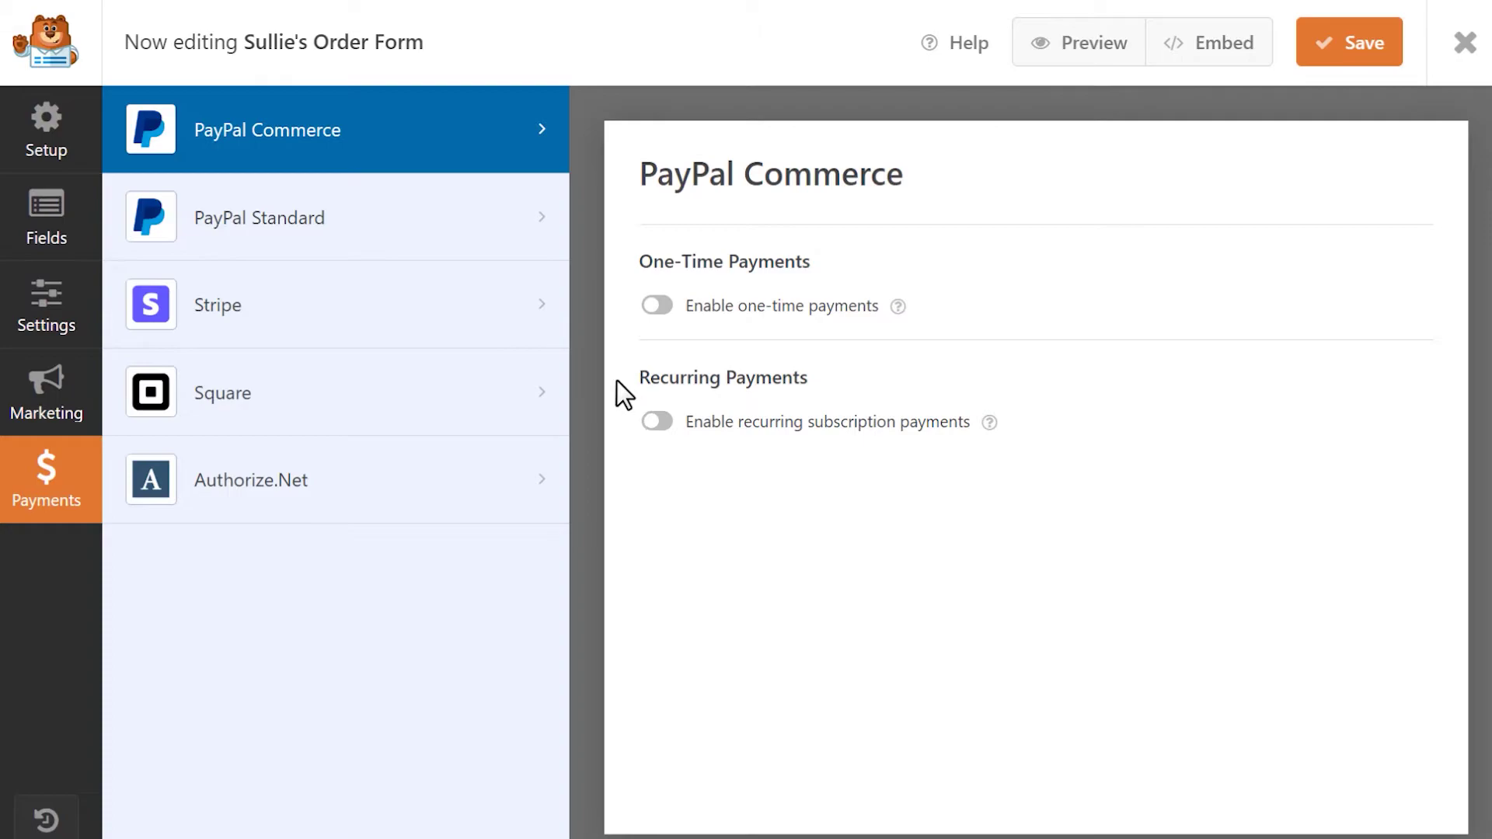
# Enable recurring subscription payments and keep Plan Name #1's product type as Digital.
pyautogui.click(656, 424)
pyautogui.scroll(-5, 656, 428)
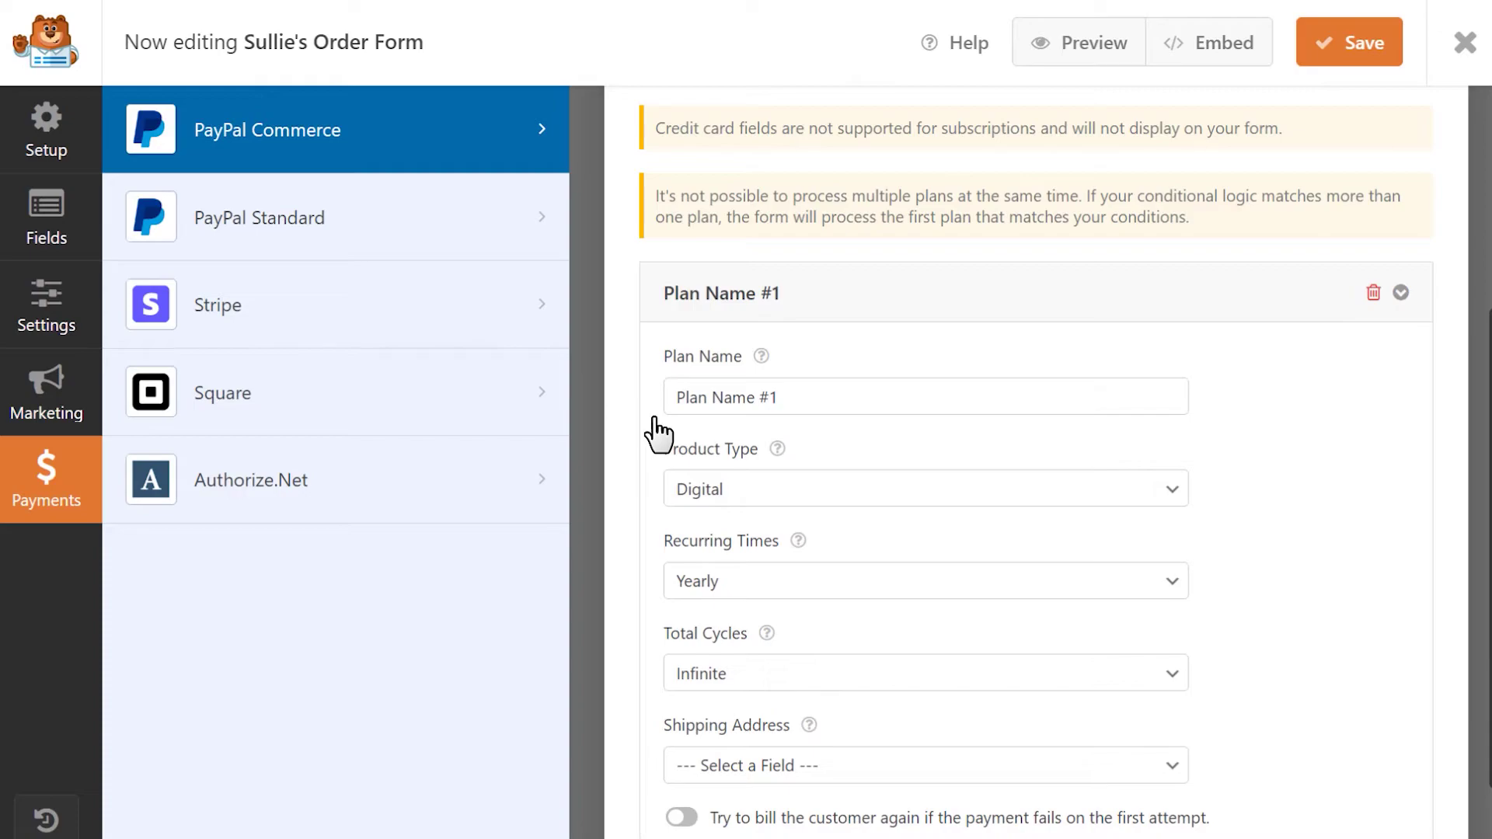
pyautogui.click(863, 395)
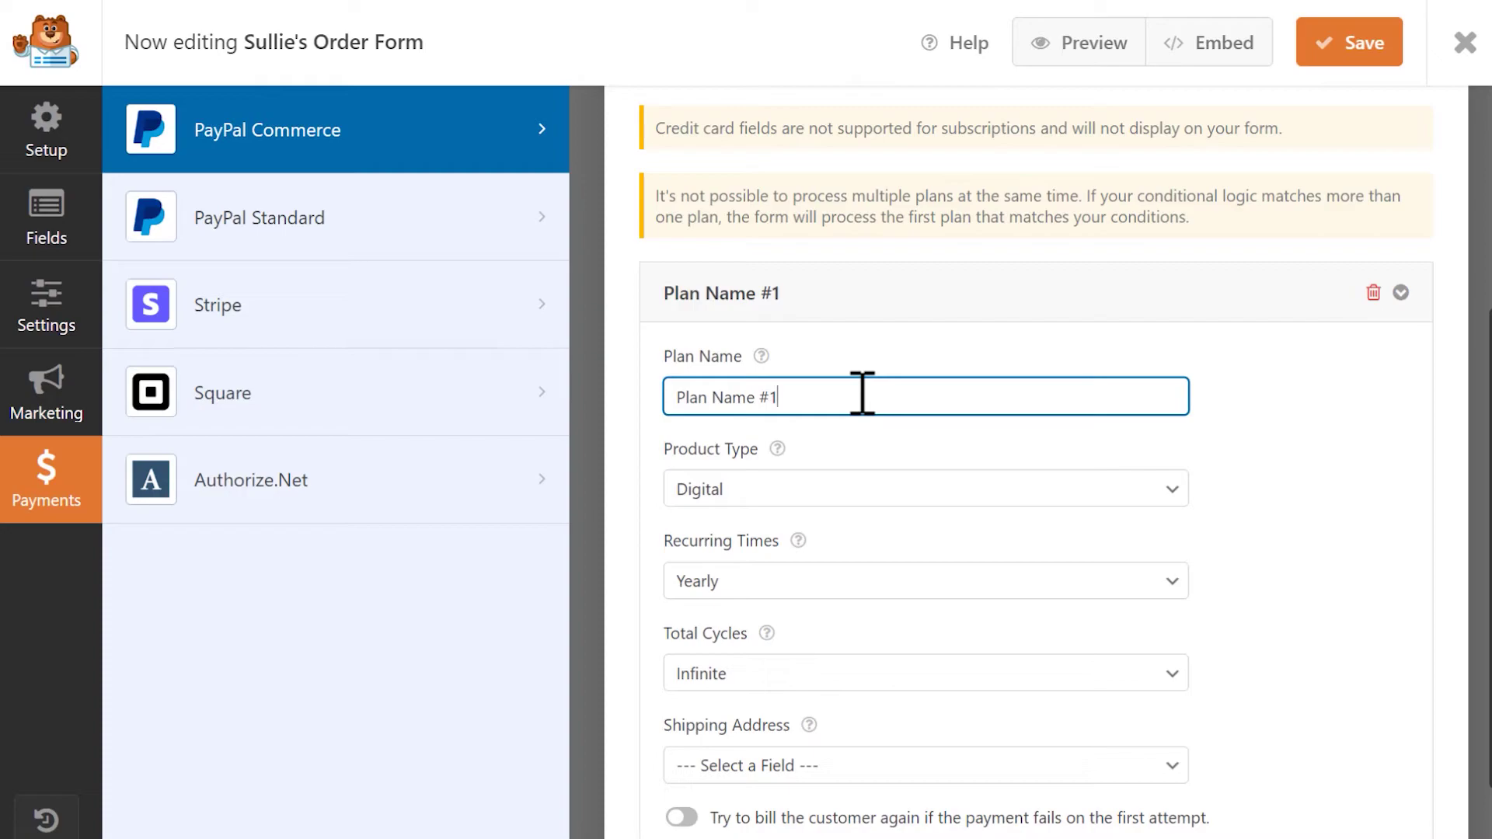
pyautogui.click(950, 493)
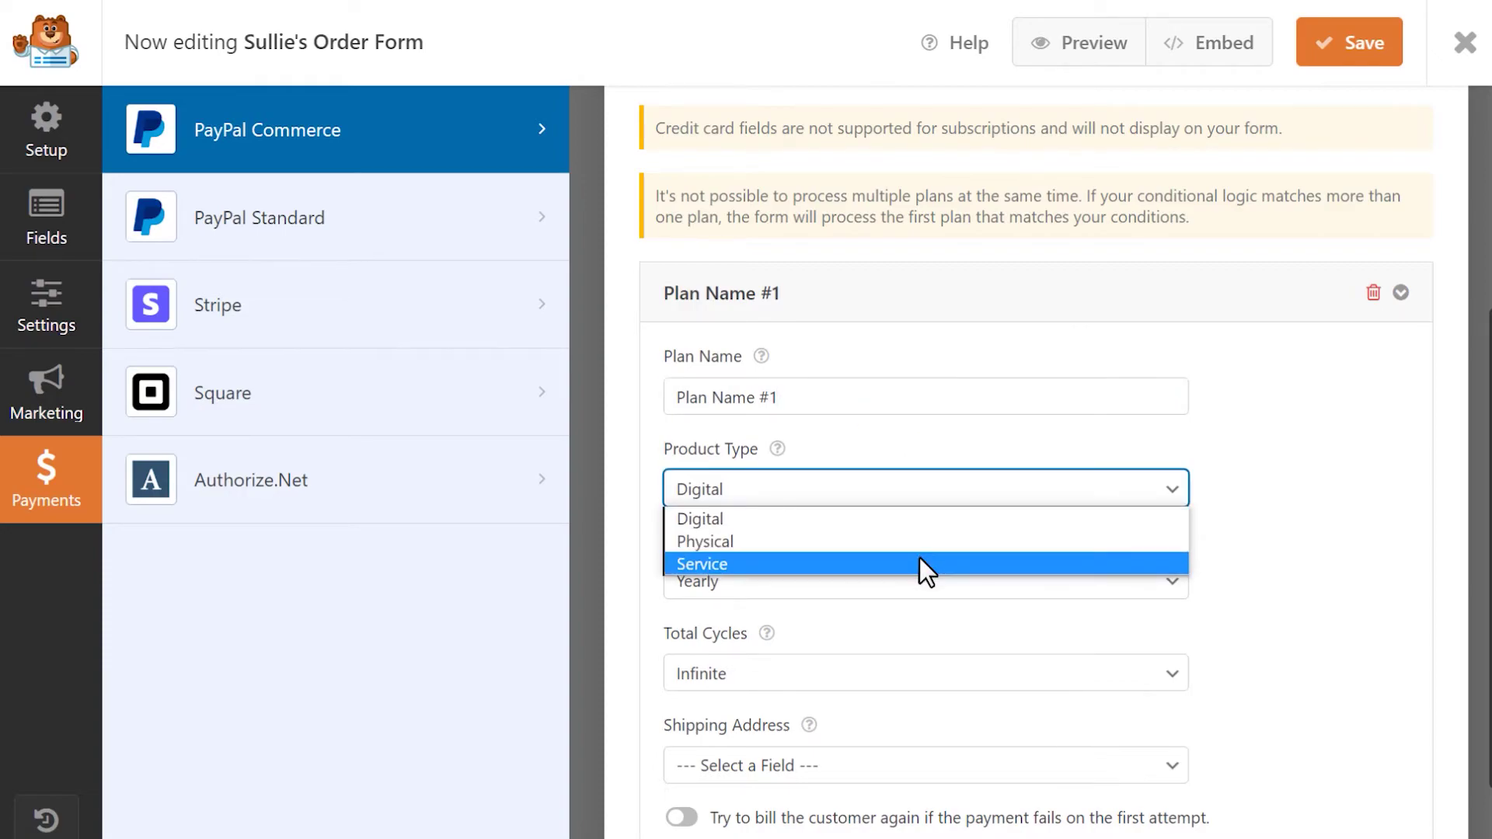
pyautogui.click(920, 517)
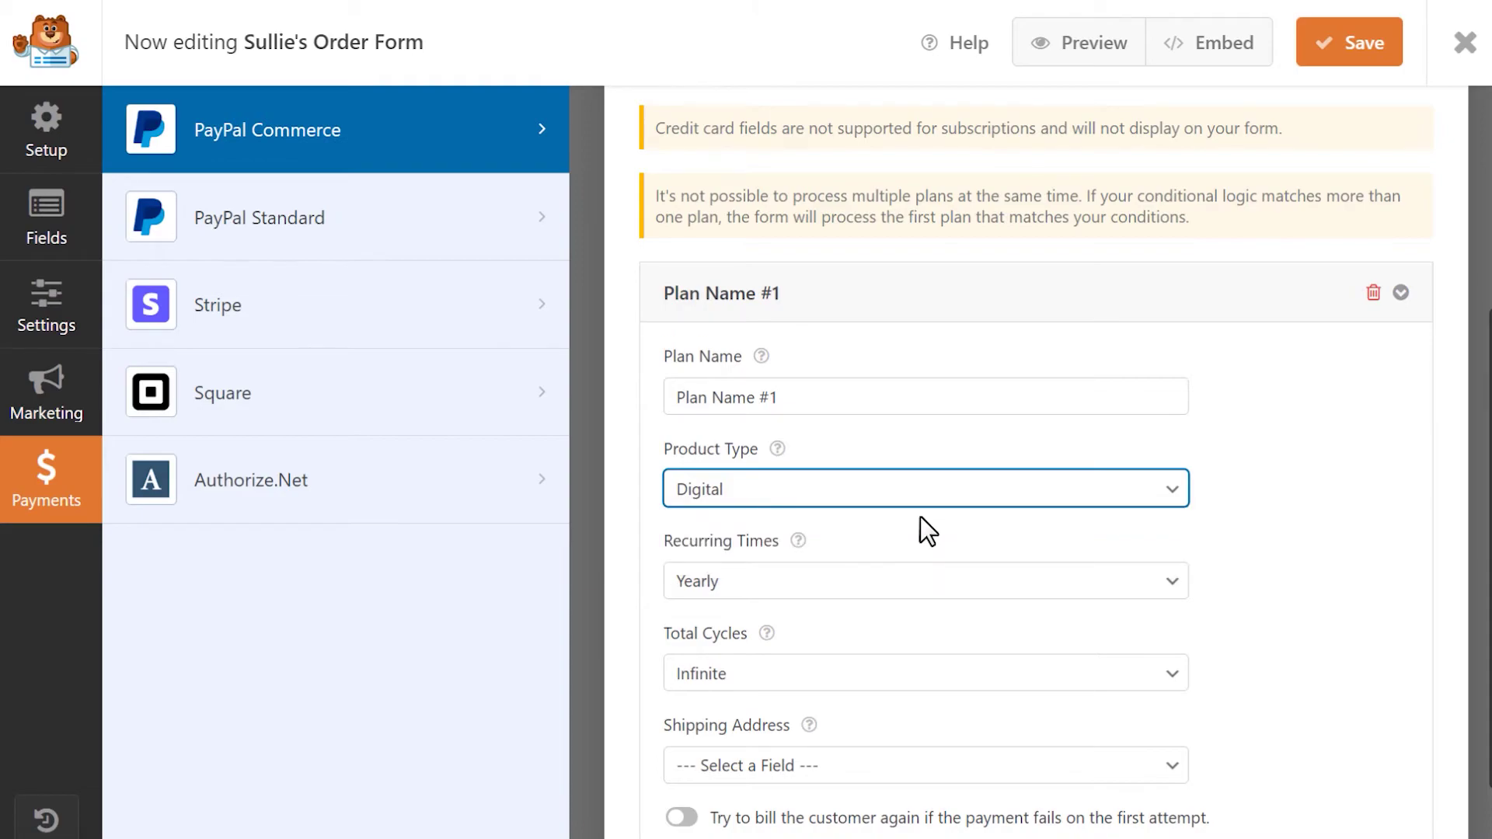
pyautogui.click(957, 595)
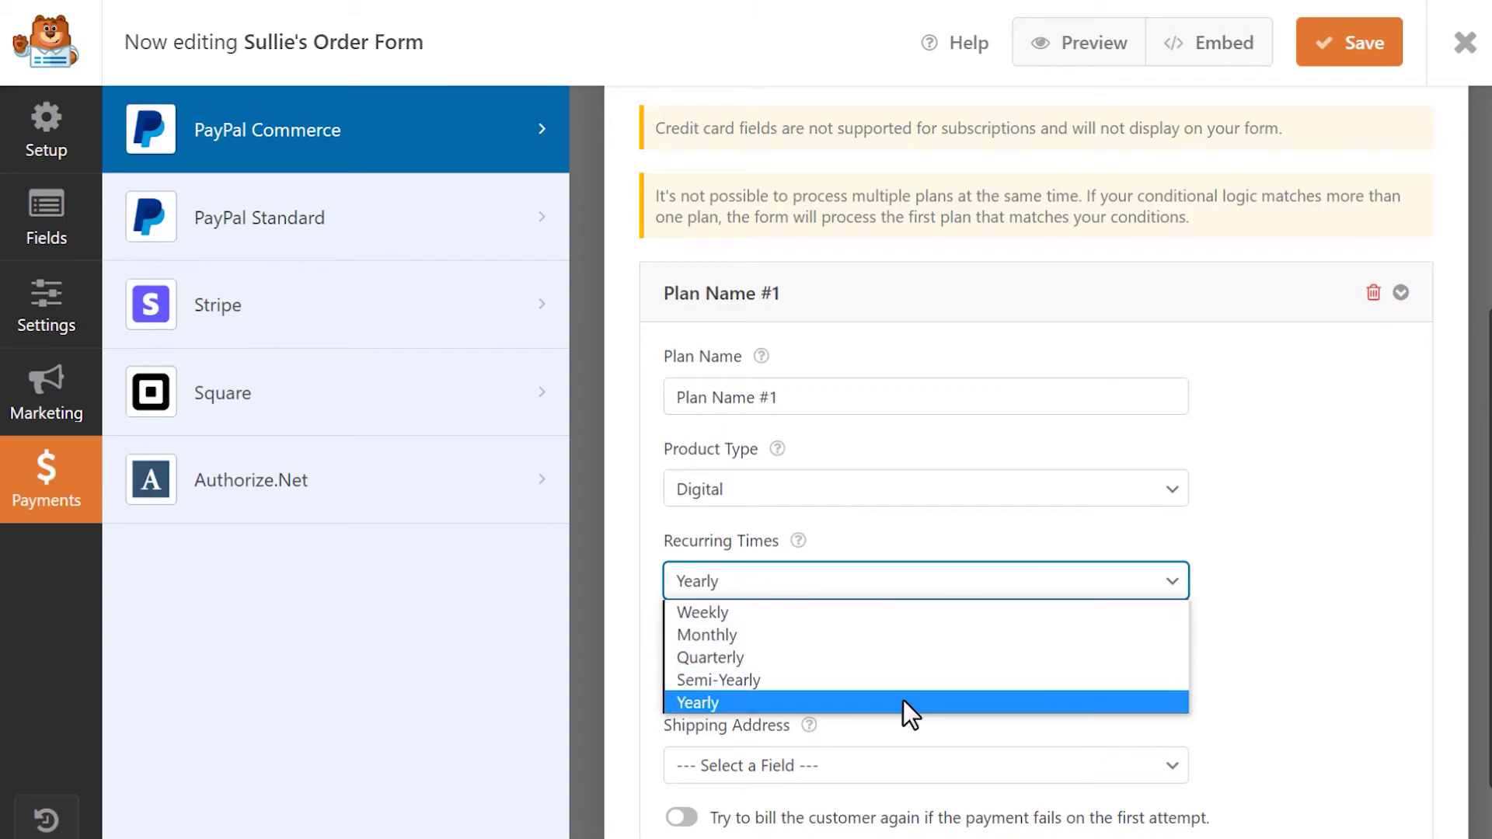
# Bill the plan Weekly and leave Total Cycles at Infinite after briefly trying 5.
pyautogui.click(907, 617)
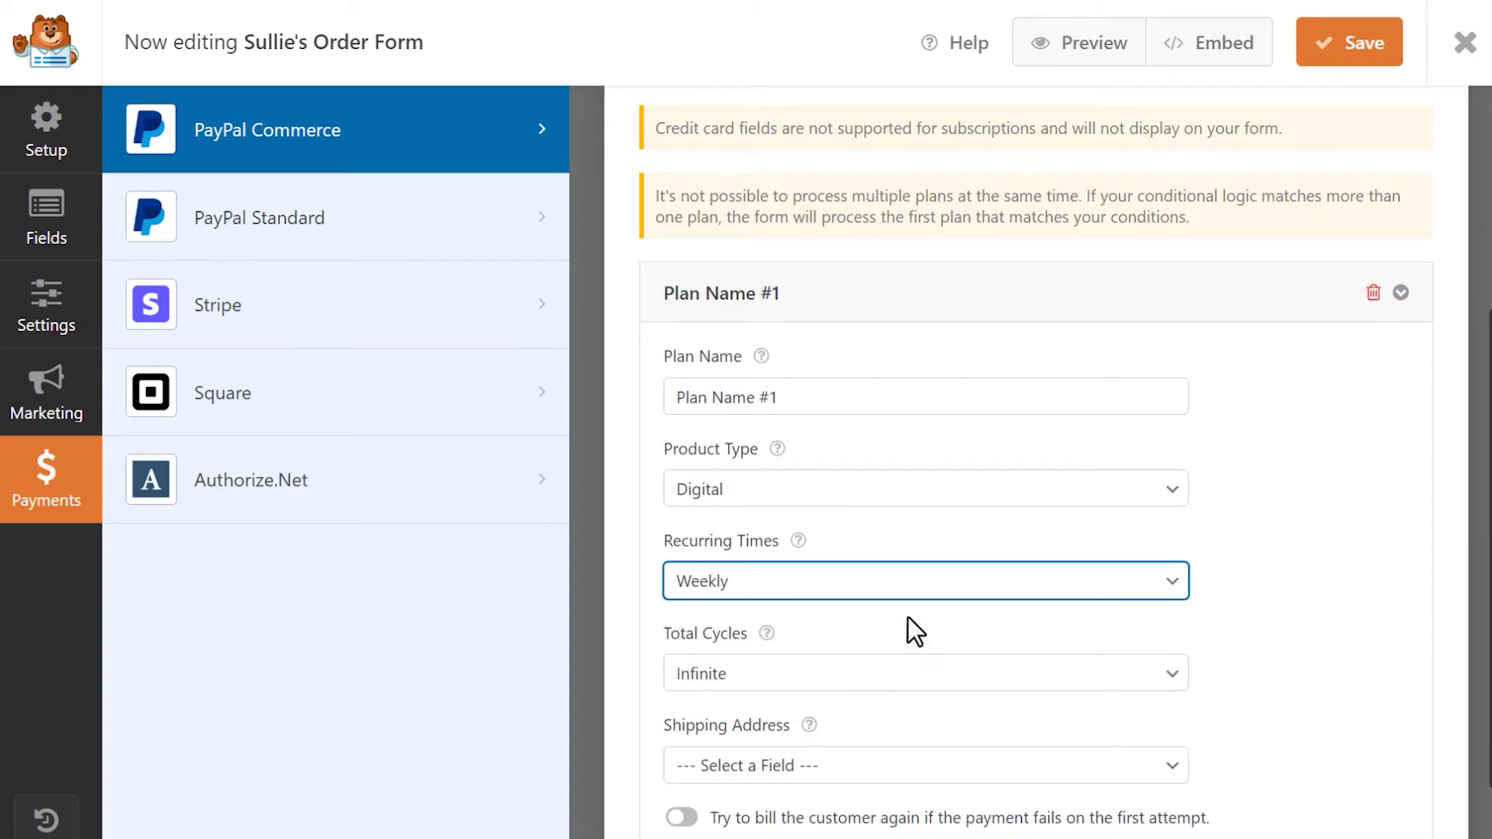
pyautogui.scroll(-2, 908, 617)
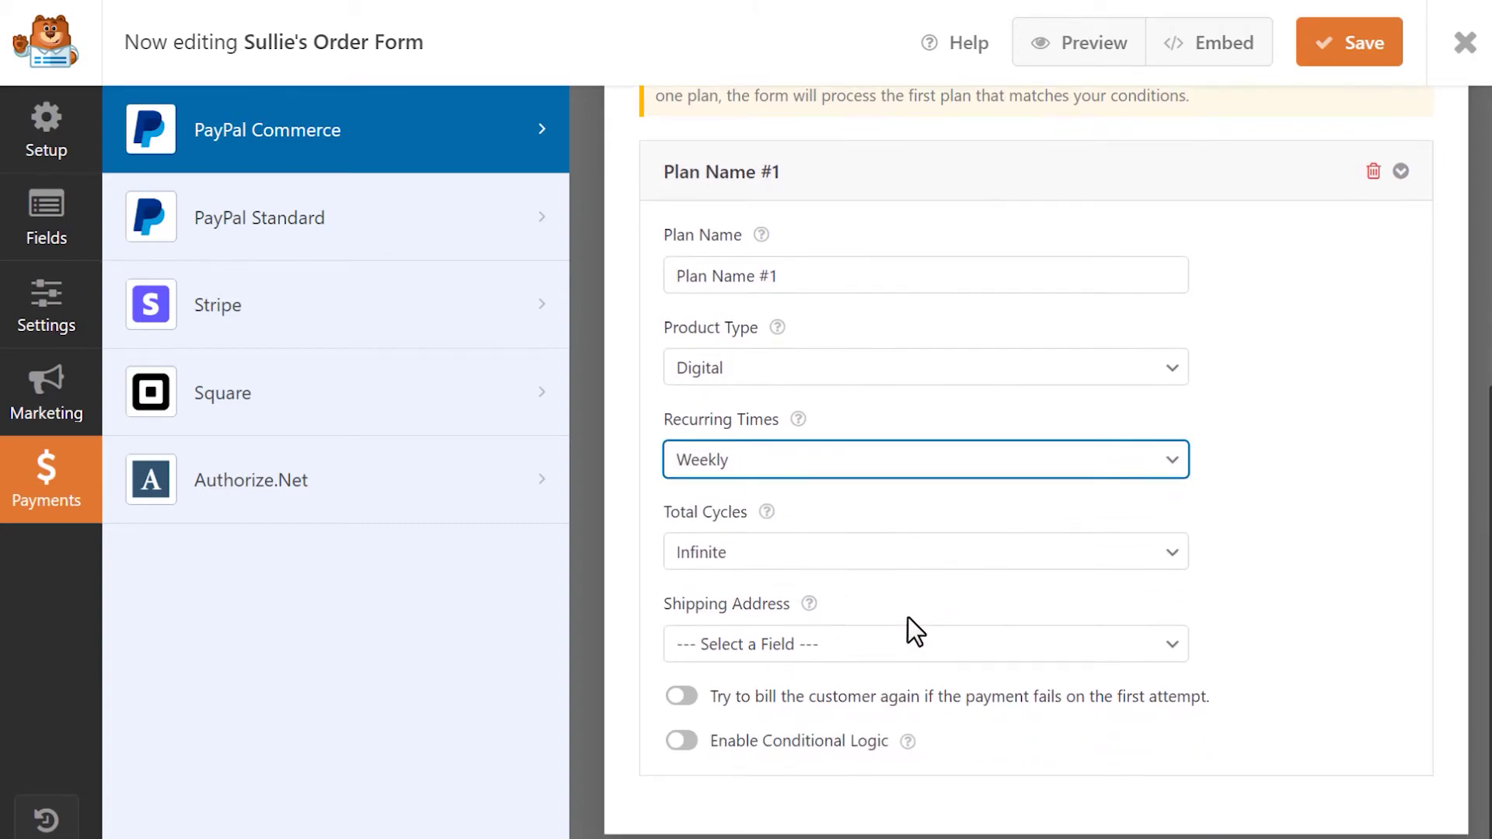
pyautogui.click(962, 552)
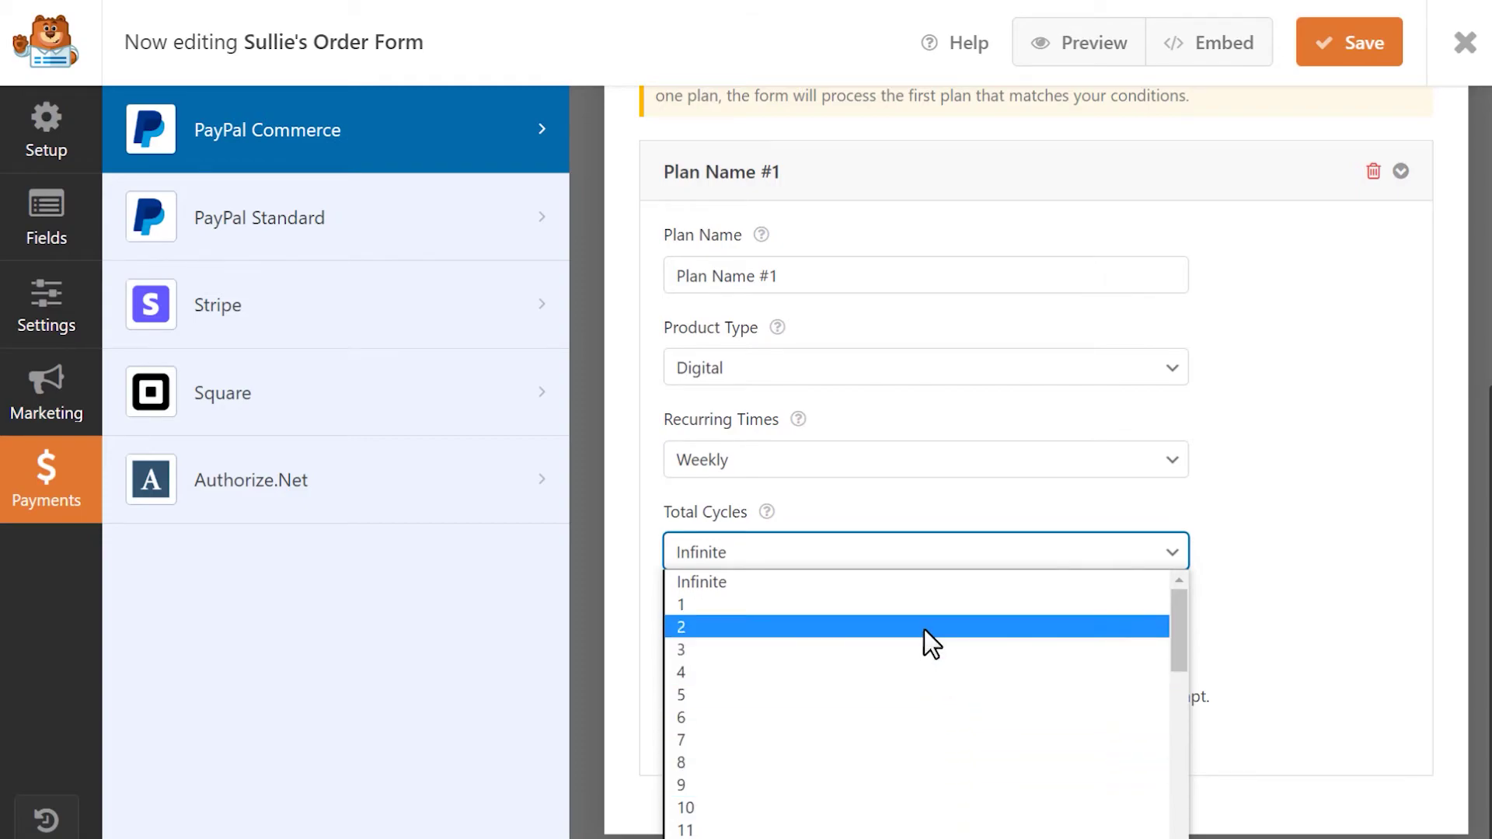
pyautogui.click(874, 691)
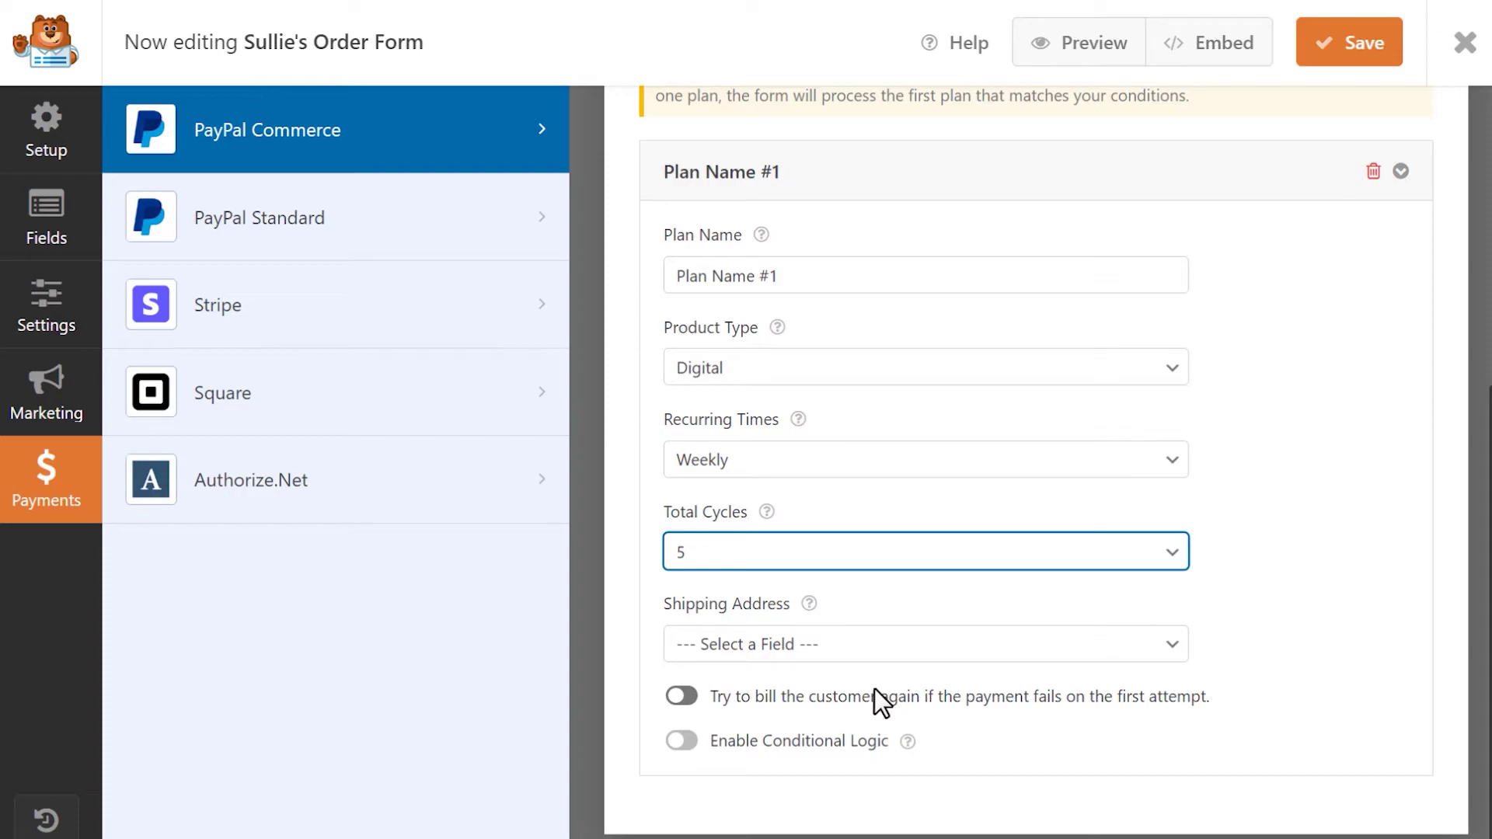
pyautogui.click(897, 556)
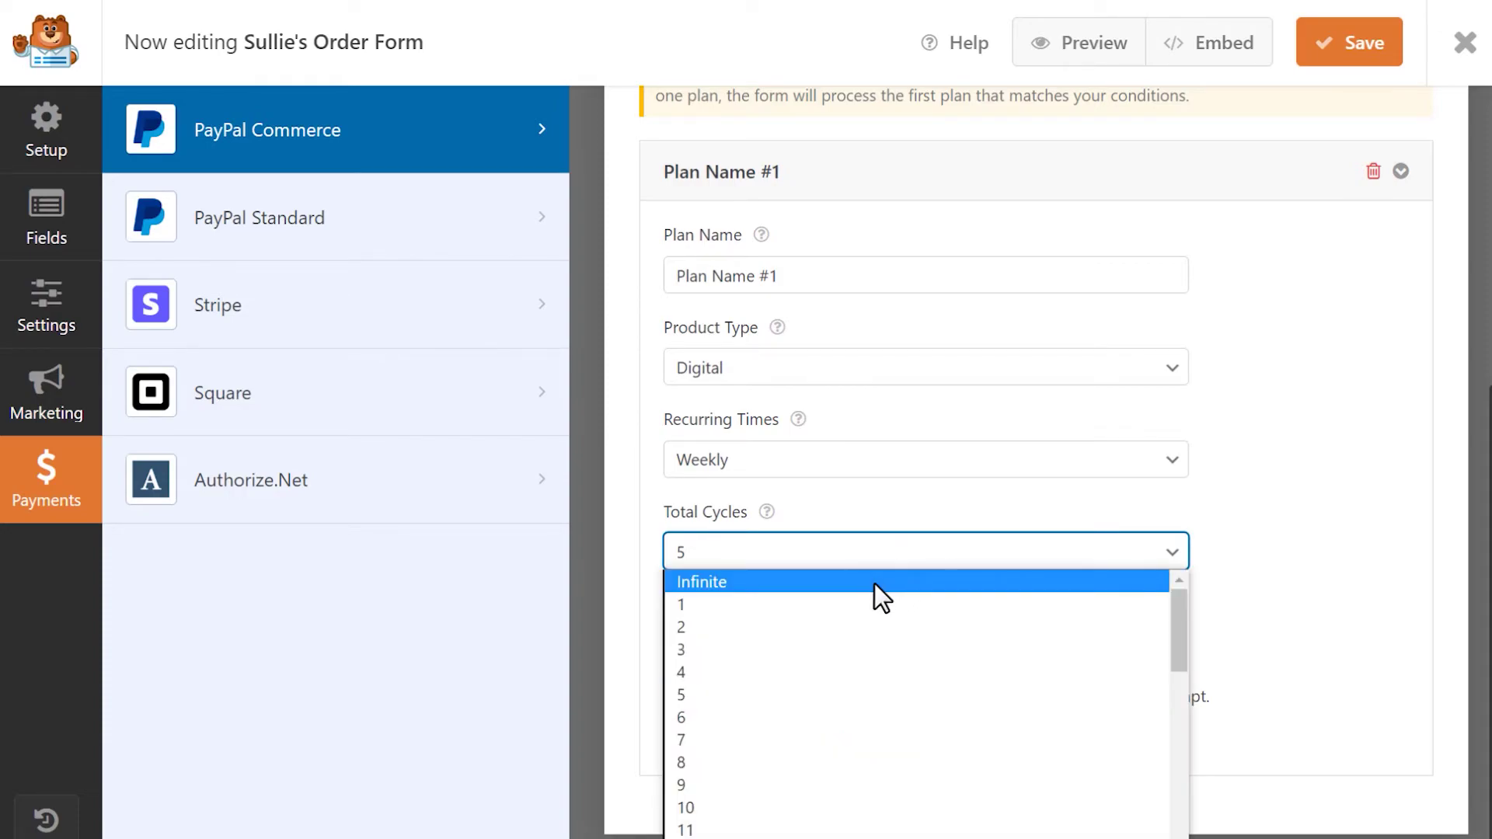
pyautogui.click(875, 584)
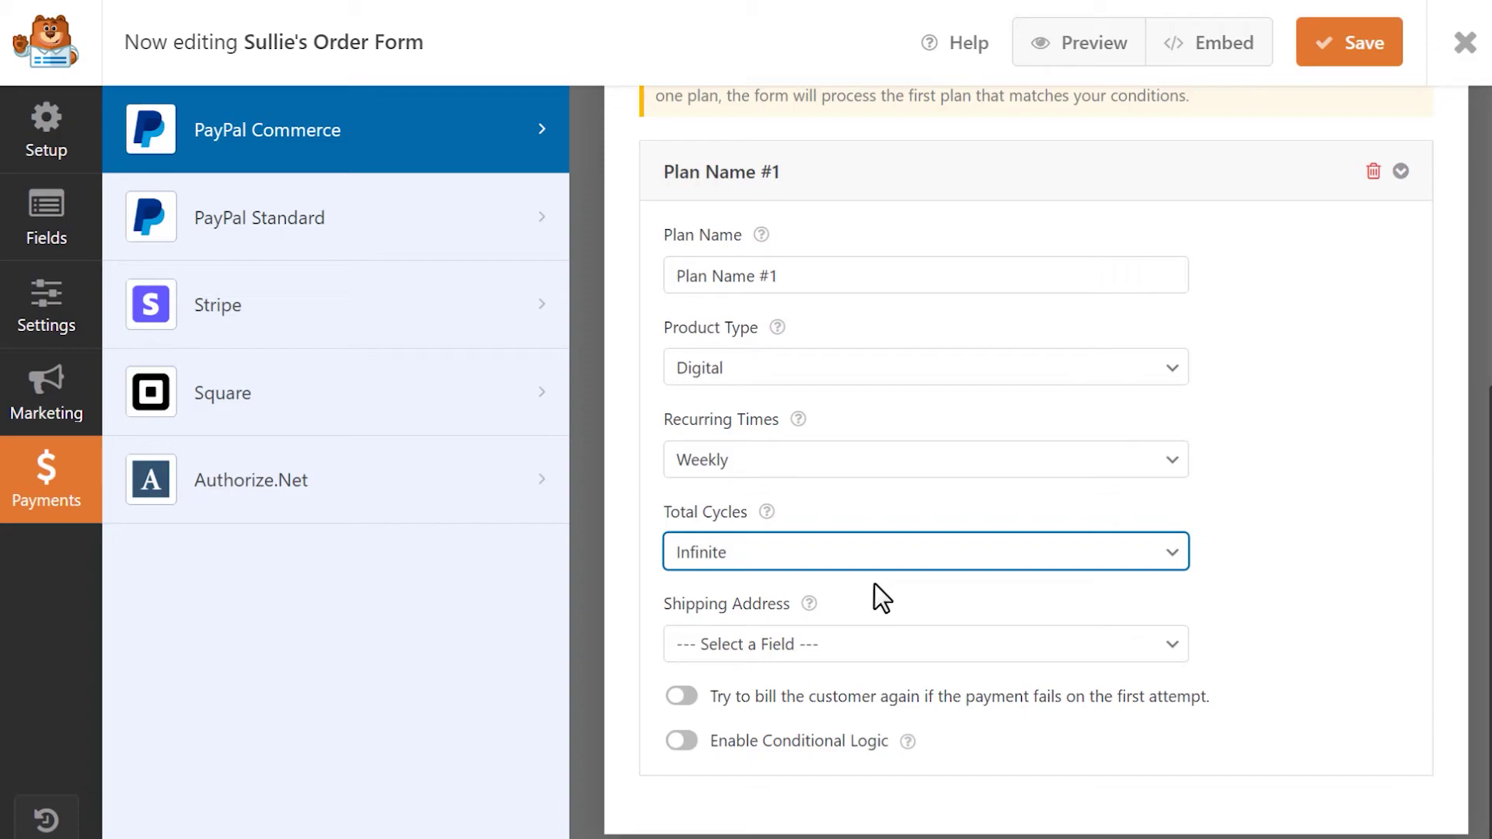
# Turn on retry billing after a failed first payment and enable conditional logic for the plan.
pyautogui.click(683, 696)
pyautogui.click(683, 697)
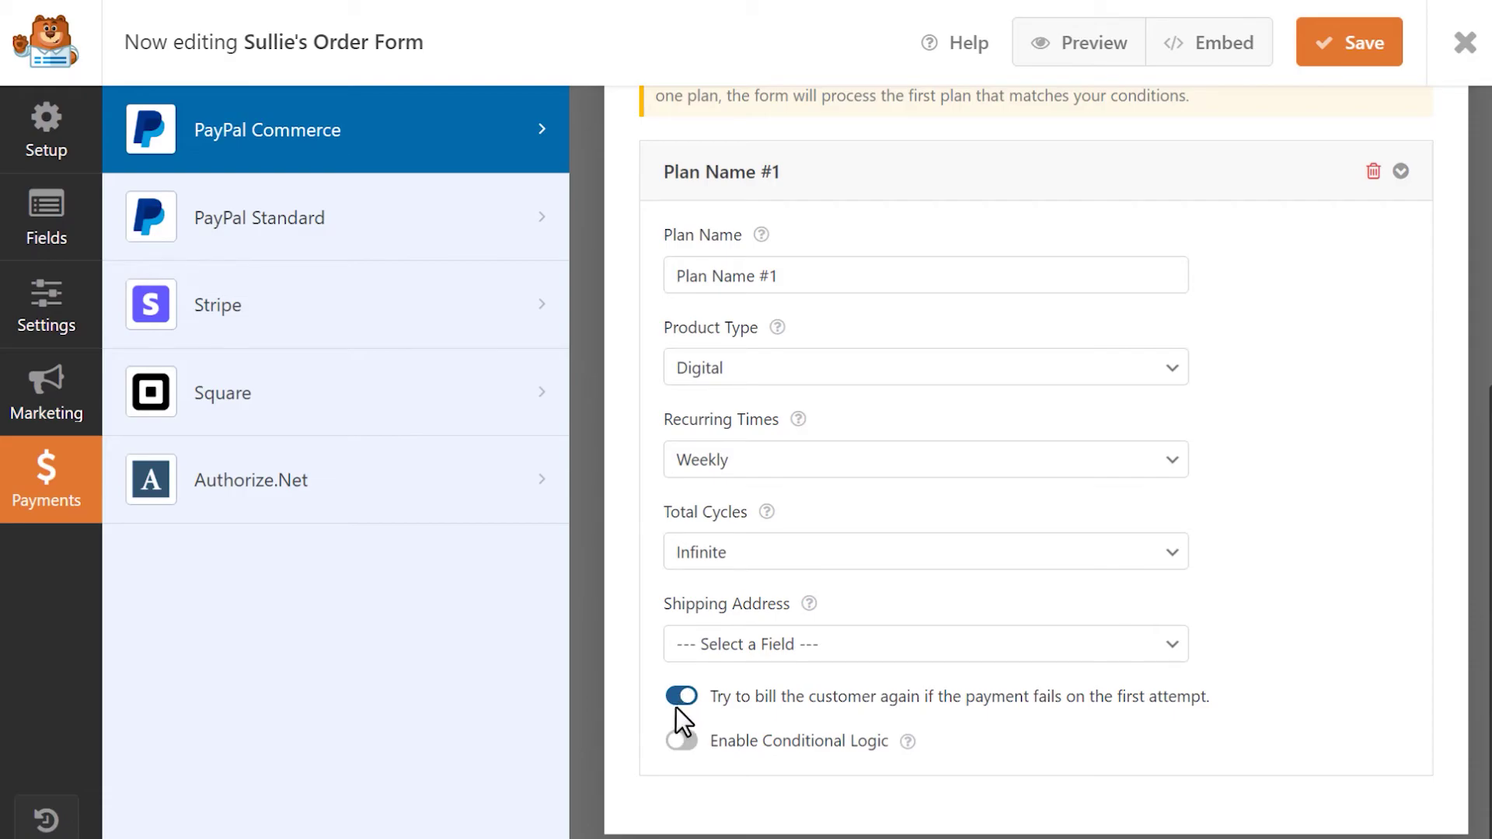
pyautogui.click(681, 742)
pyautogui.scroll(-3, 681, 747)
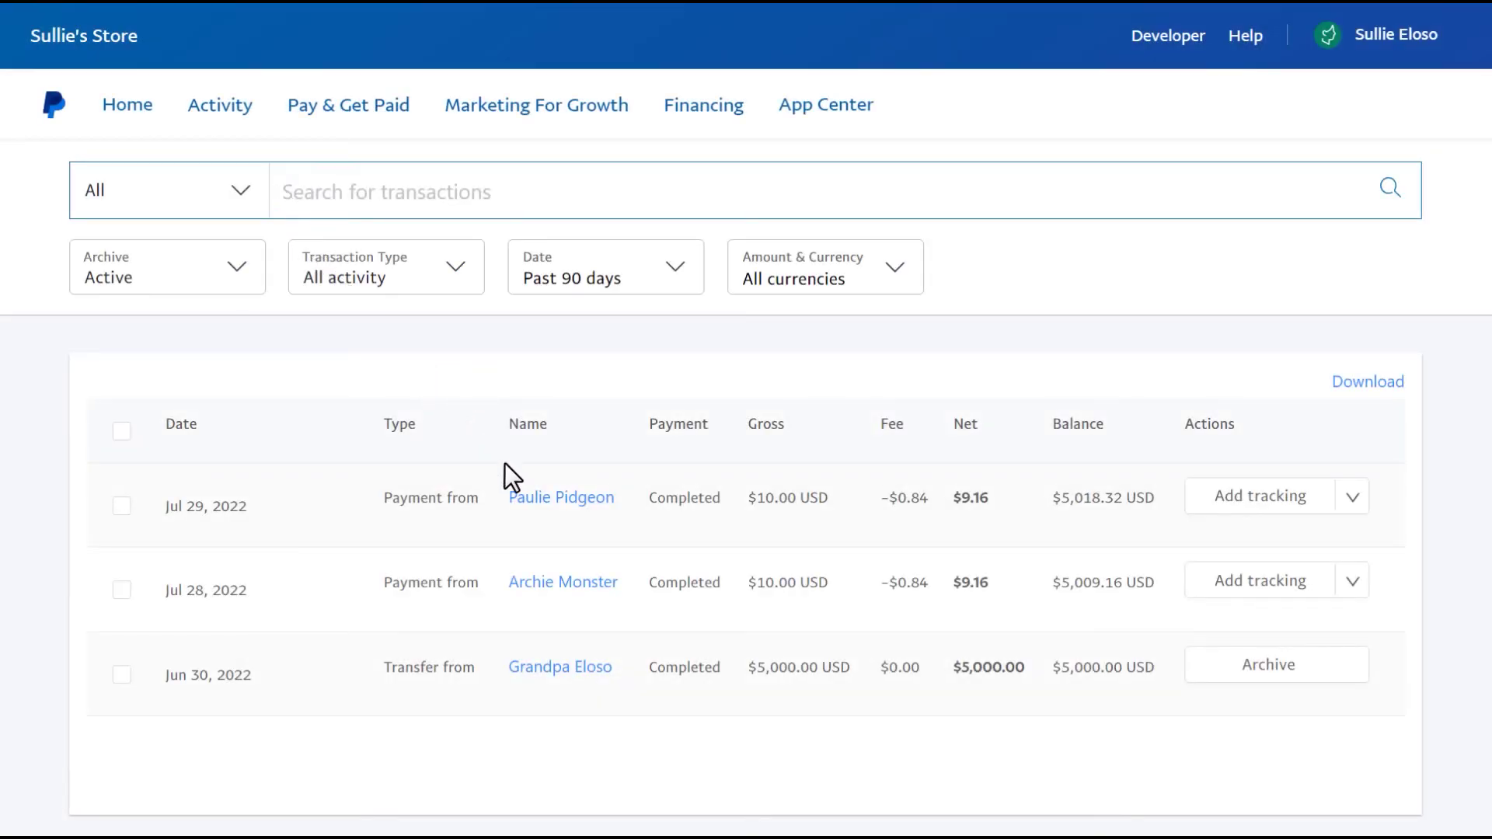
# Open the transaction details of the July 29, 2022 $10.00 USD payment.
pyautogui.click(522, 503)
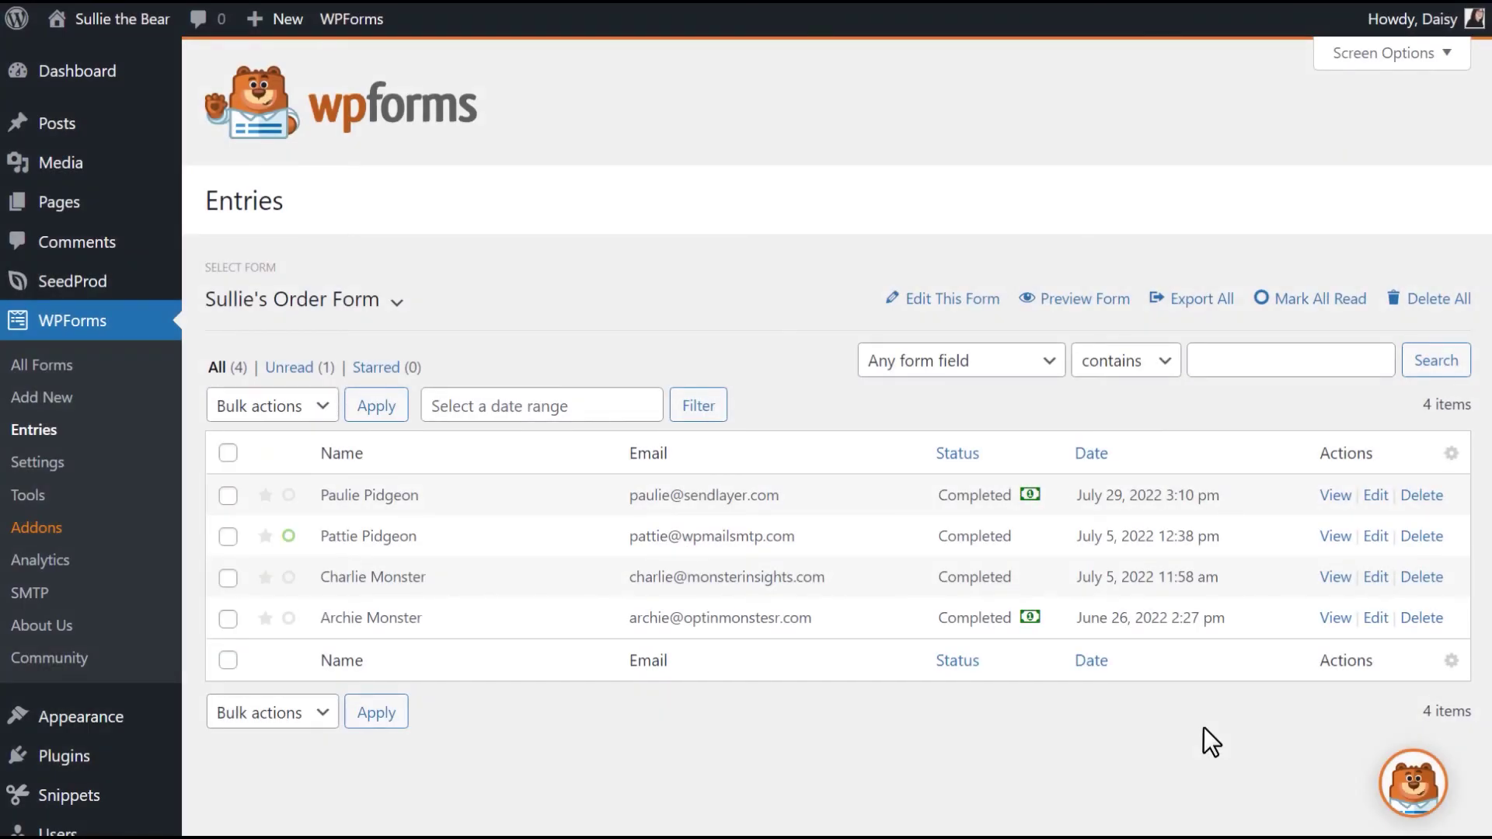
# Open the latest order form entry and scroll to its $10.00 PayPal Commerce payment details.
pyautogui.click(1345, 495)
pyautogui.scroll(-3, 746, 435)
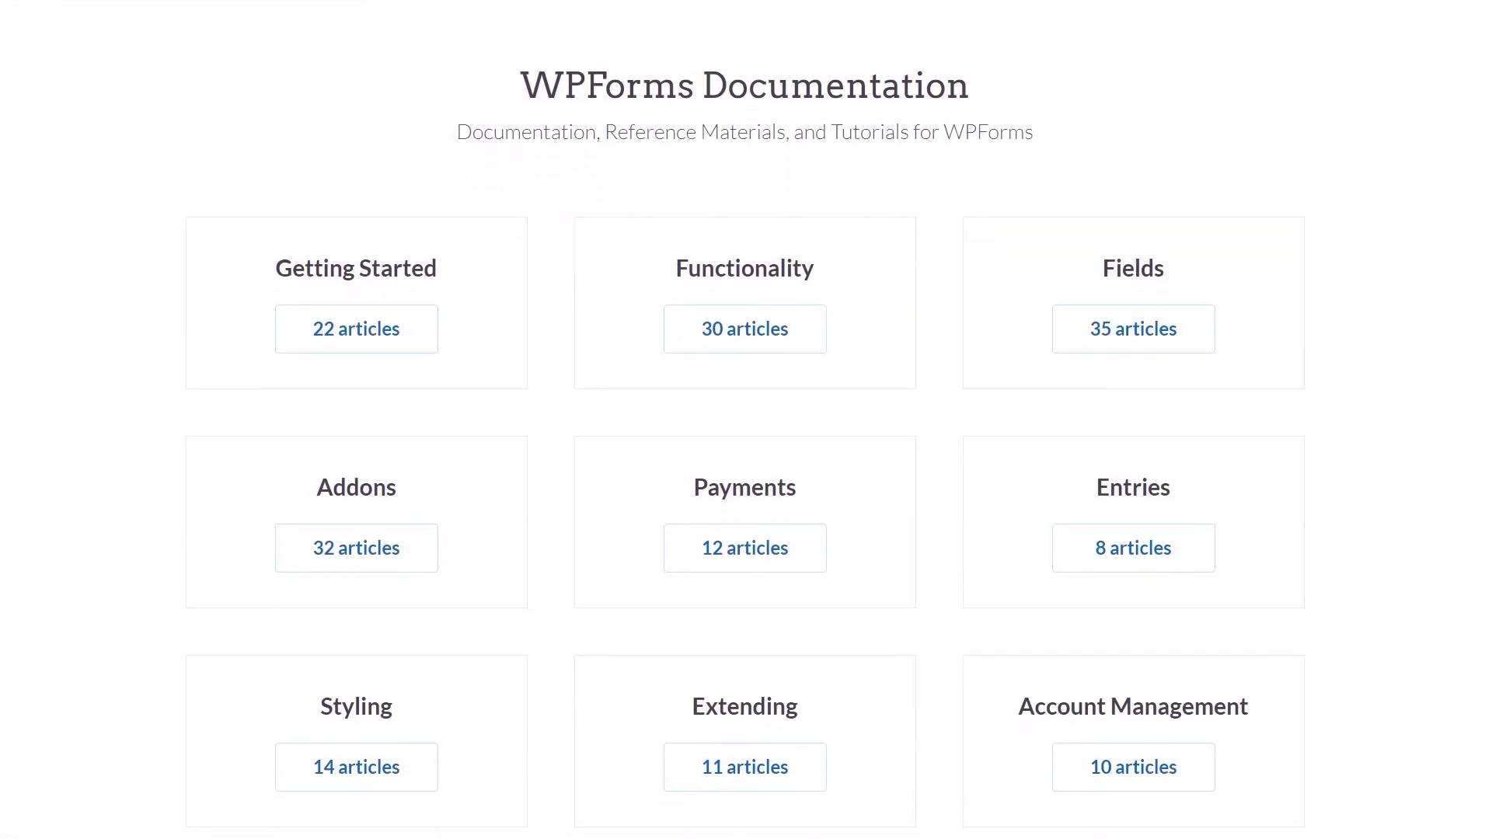
# Scroll the WPForms documentation categories down to Styling, Account Management and Troubleshooting.
pyautogui.scroll(-2, 744, 419)
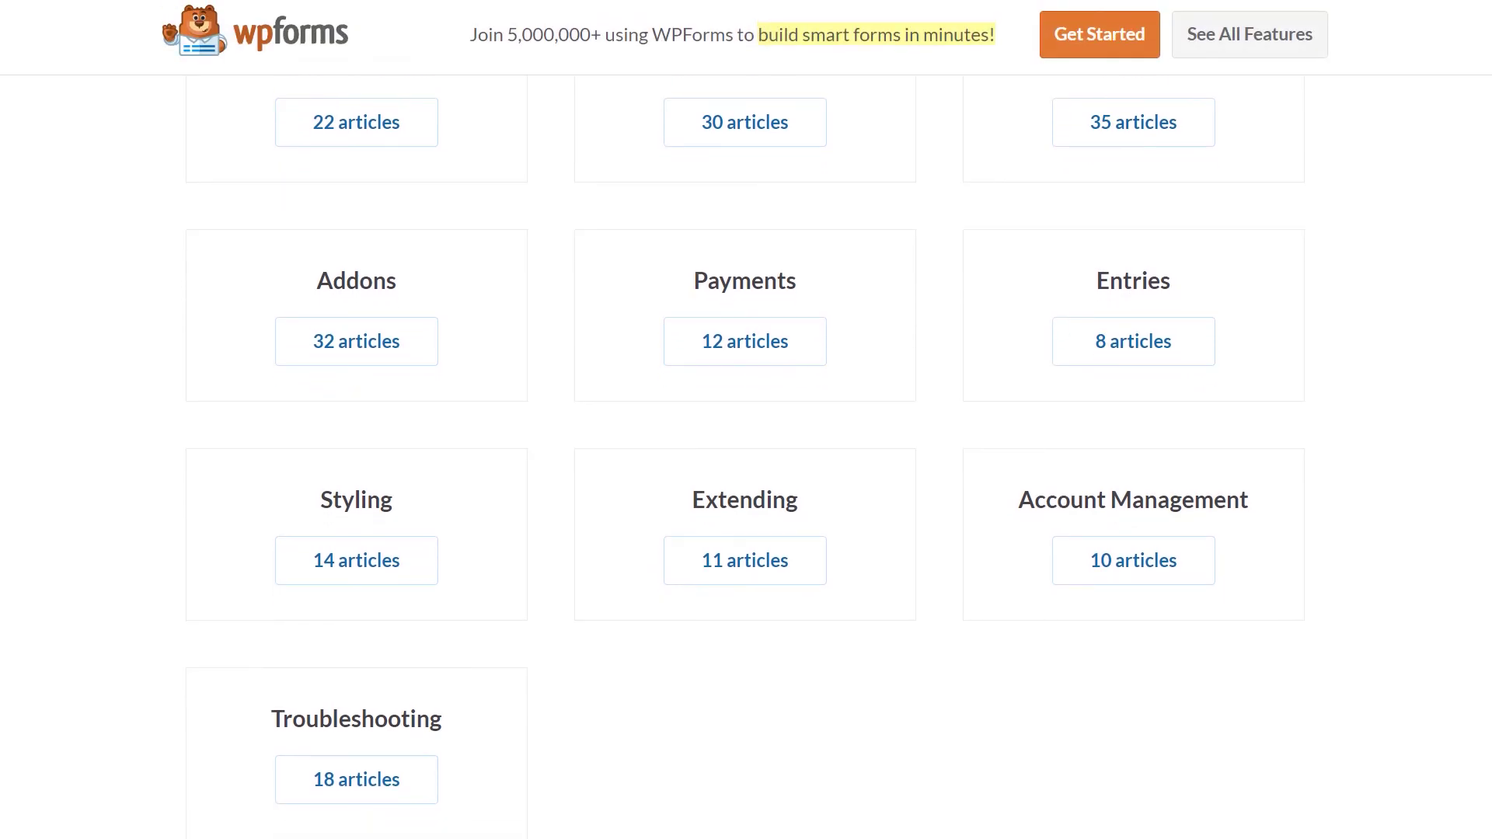